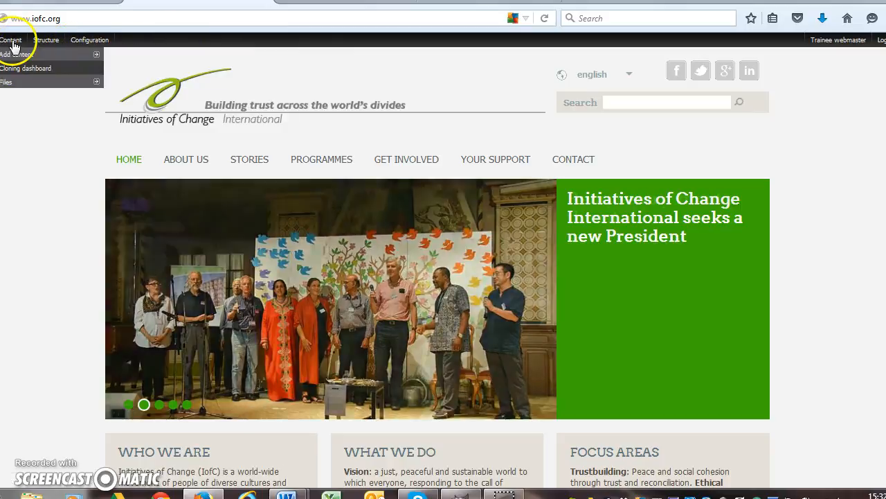
Step: Create a new Page content item in English with the title "test"
mouse_move(29, 55)
left_click(116, 68)
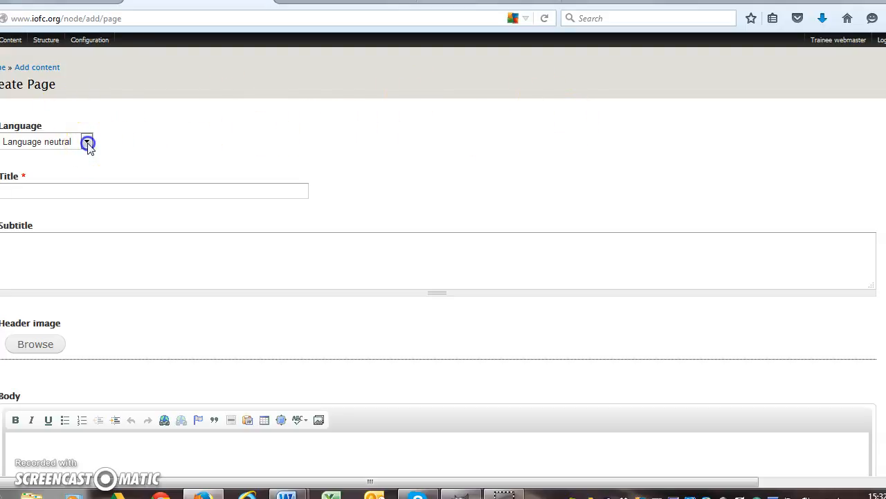
left_click(87, 143)
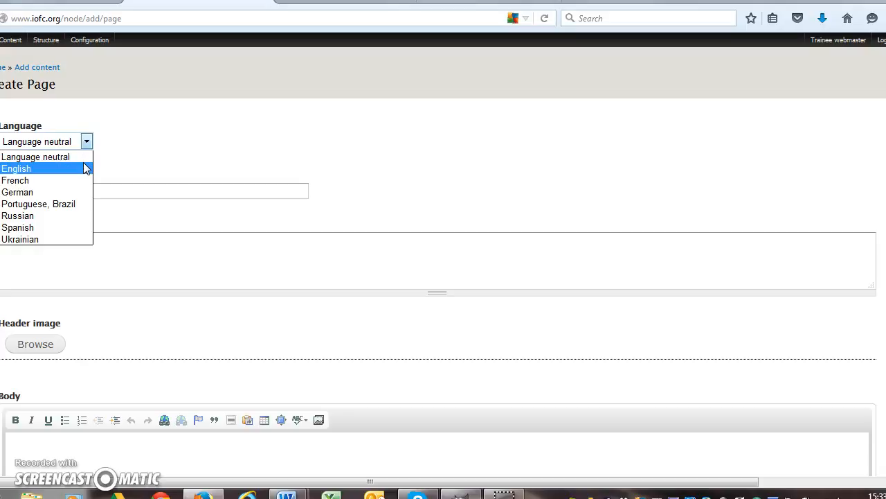
left_click(85, 168)
left_click(91, 192)
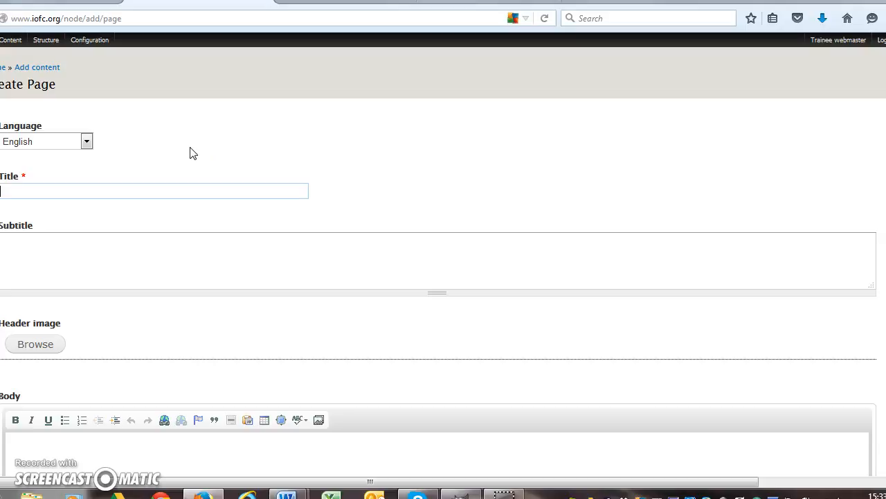
type("test")
Step: Set the page's header image to tigewords.png from the media library
scroll(173, 255, "down", 4)
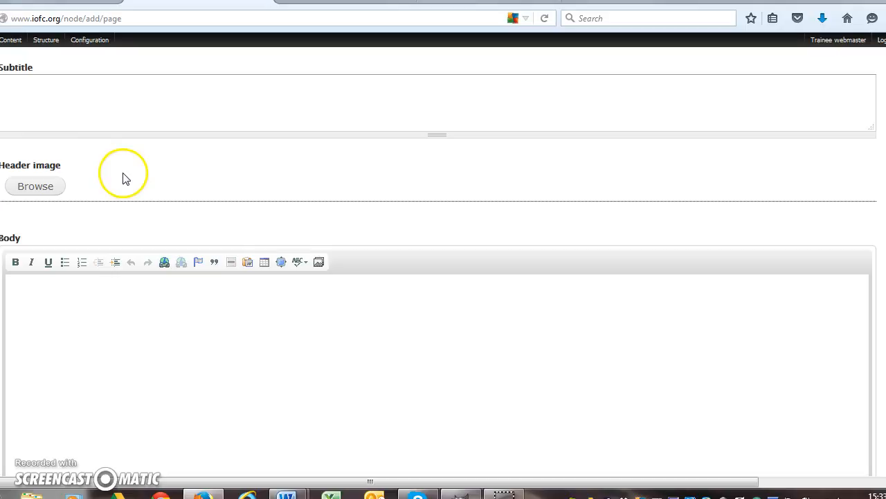
left_click(47, 186)
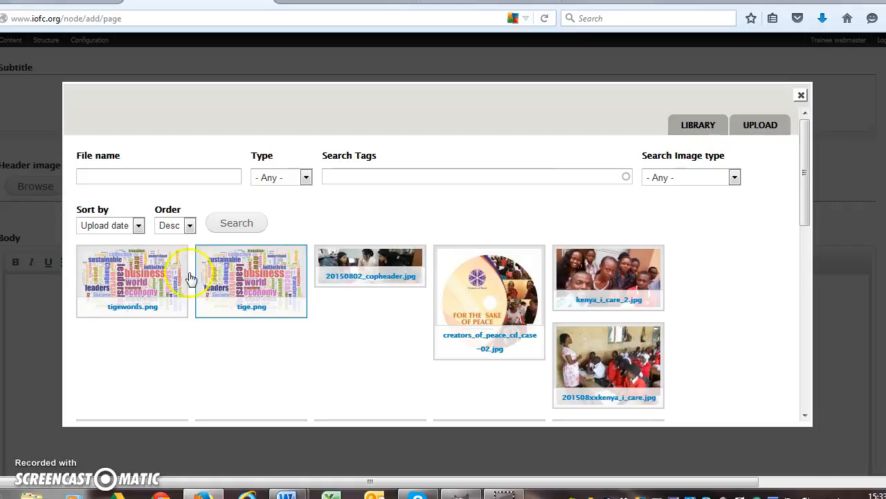
left_click(156, 276)
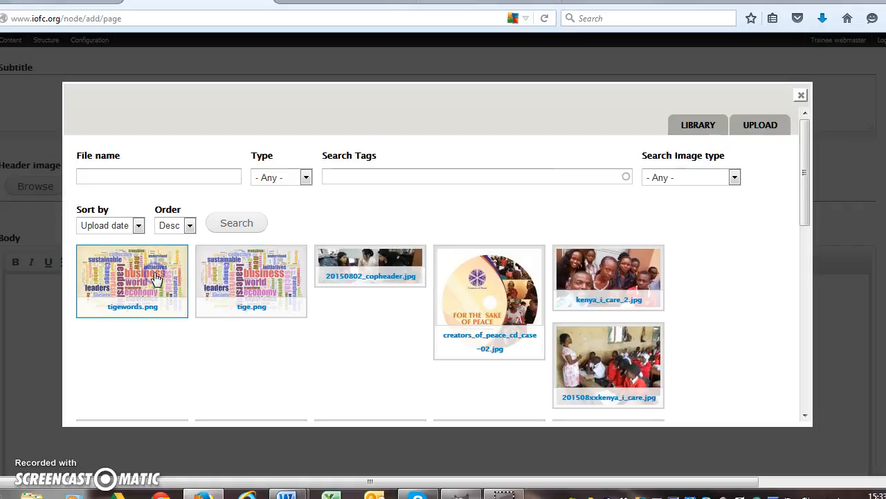
scroll(168, 310, "down", 10)
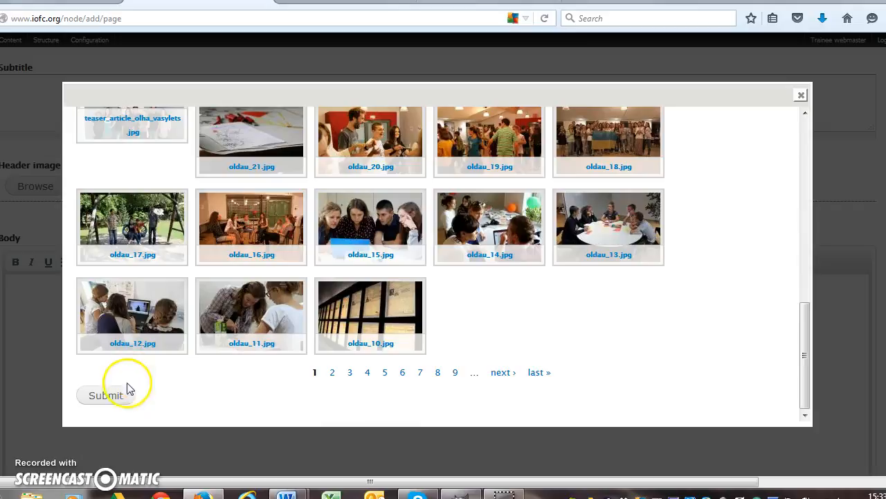
left_click(125, 392)
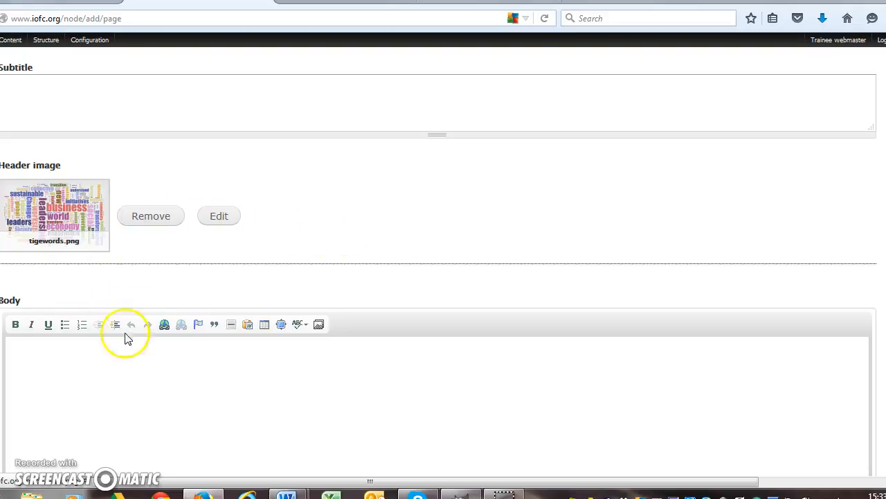
Step: Write the lines "test" and "This is a test" as two paragraphs in the page body
scroll(113, 384, "down", 5)
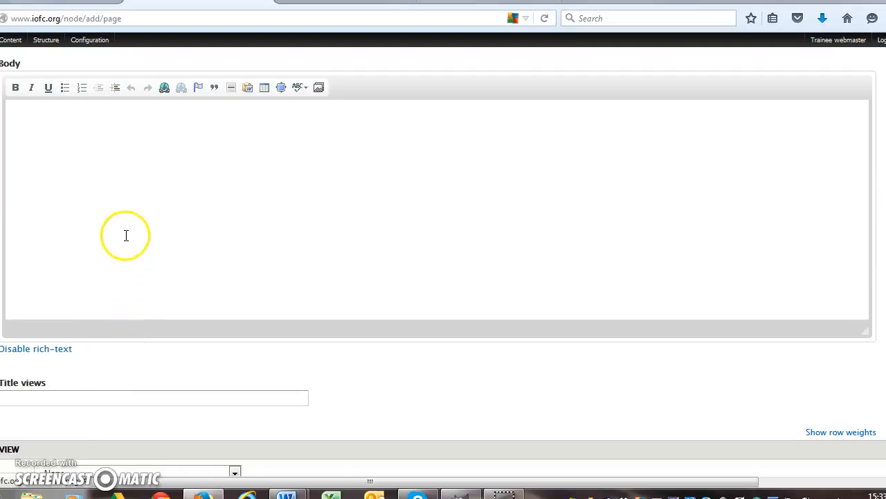
left_click(128, 209)
left_click(134, 218)
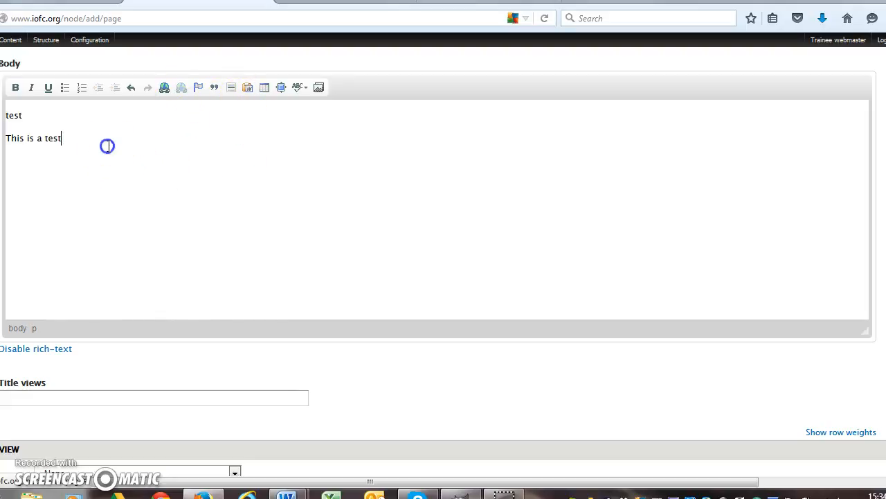
left_click(248, 89)
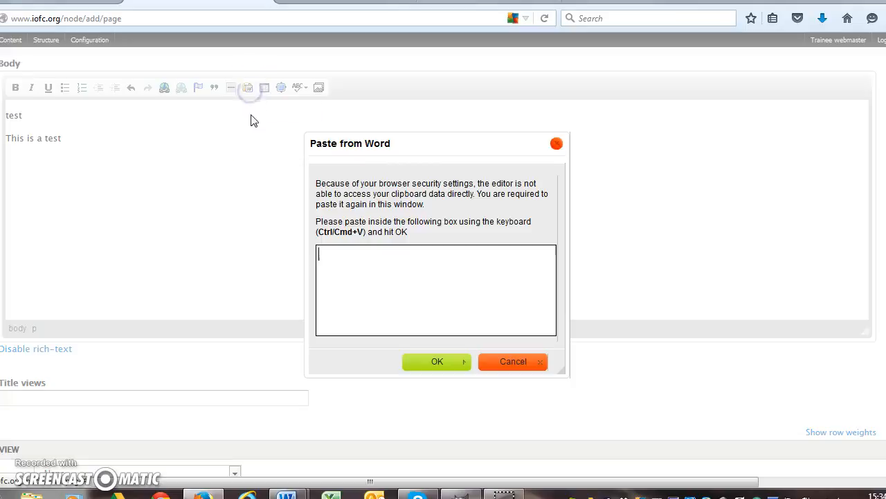
left_click(392, 263)
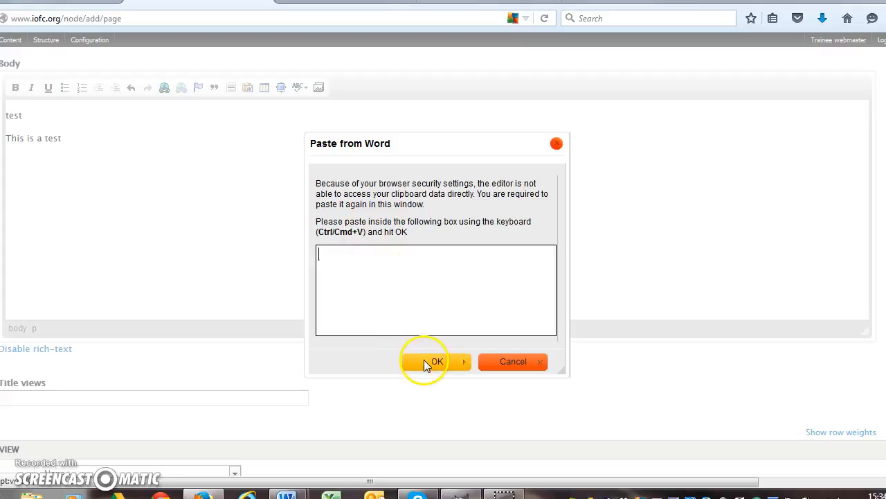
left_click(484, 361)
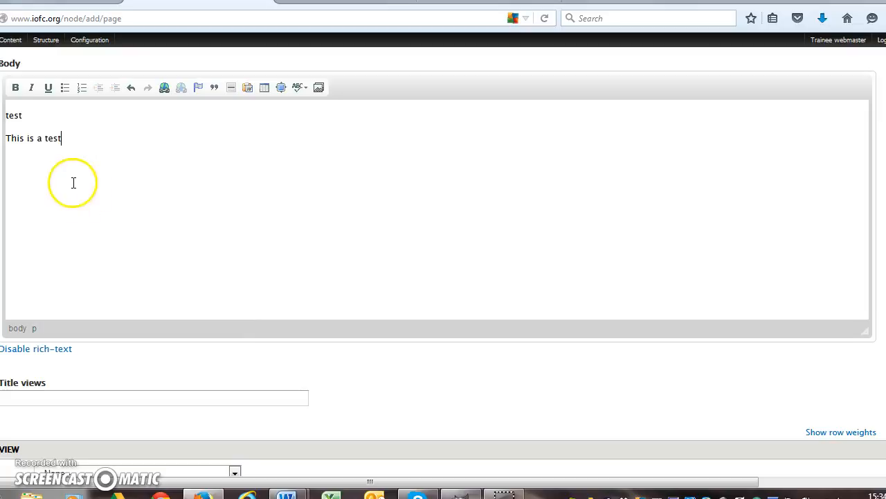
Step: Capitalize the first body line to "Test" and make it an h3 heading in the HTML source, returning to rich text
left_click(13, 116)
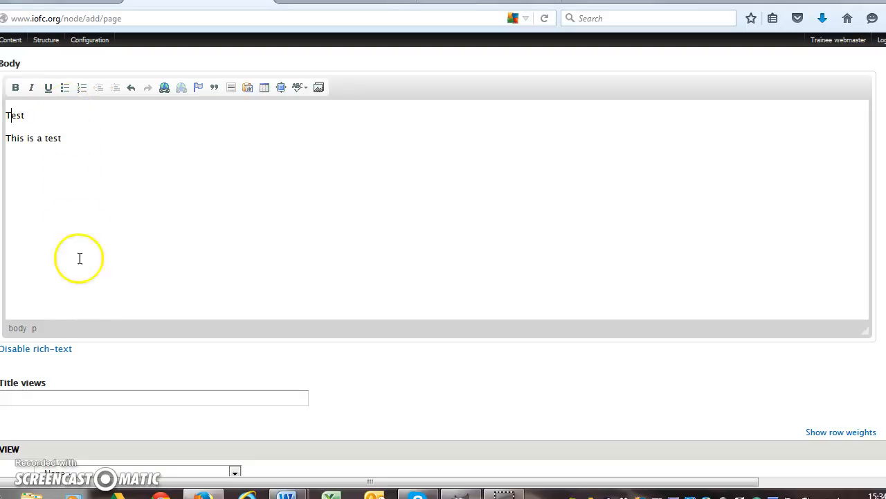
left_click(64, 348)
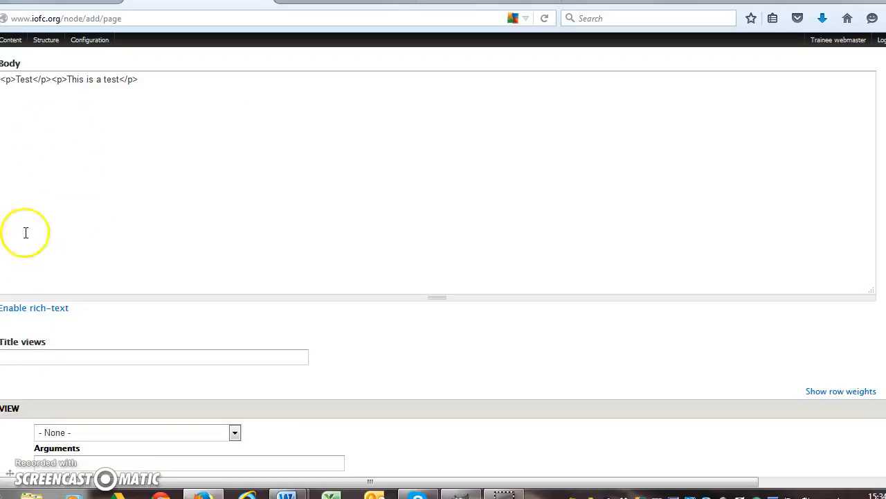
left_click(11, 83)
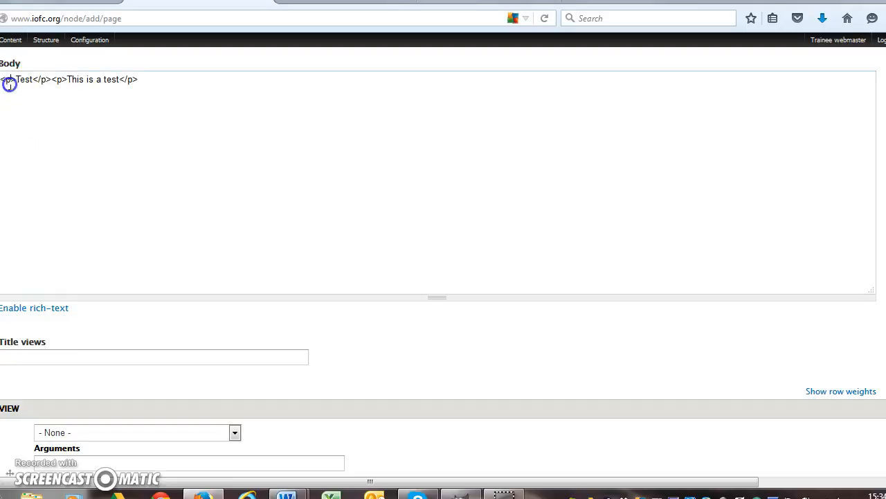
key("BackSpace")
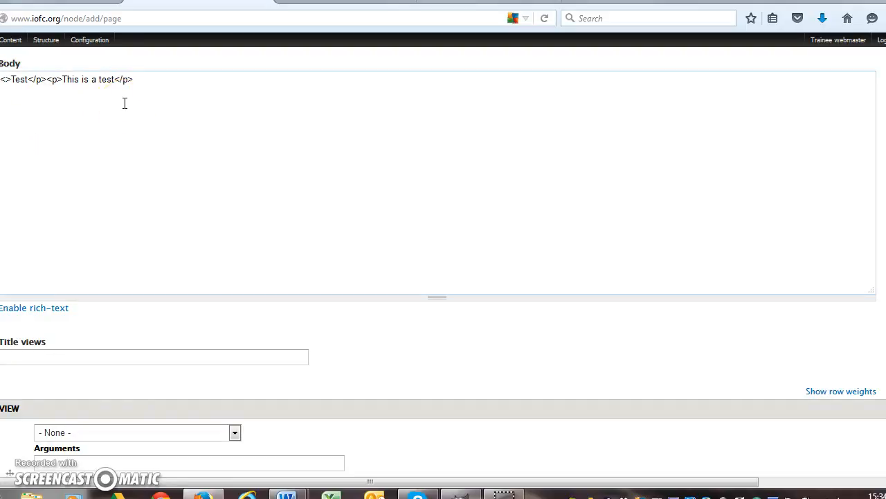
type("h3")
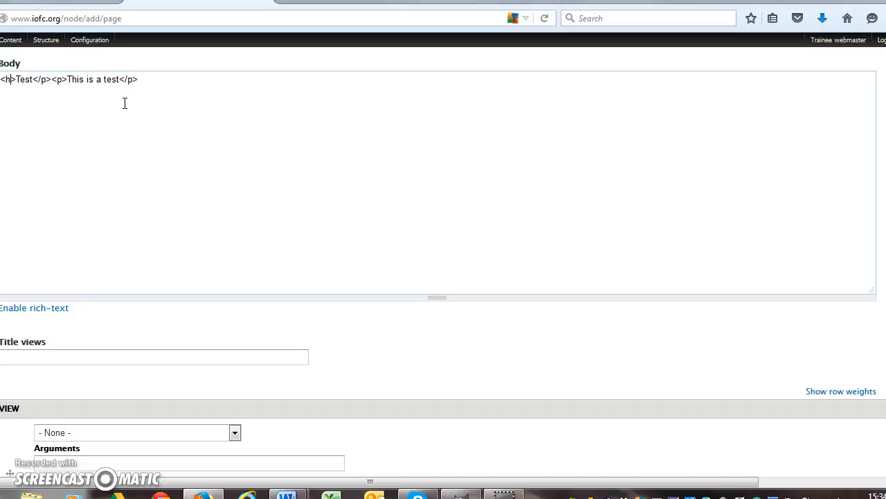
left_click(53, 80)
key("BackSpace")
type("h3")
type("3")
left_click(44, 308)
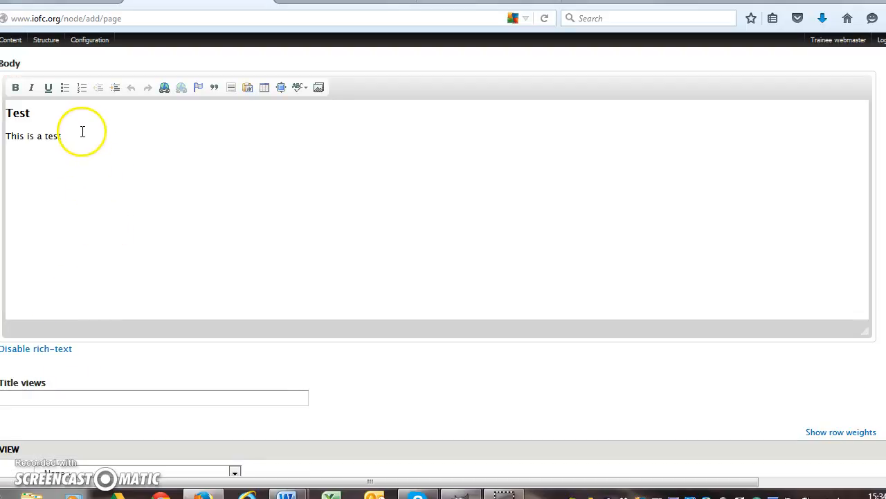
Step: Choose tigewords.png from the media library for embedding in the body after "This is a test"
scroll(80, 152, "down", 2)
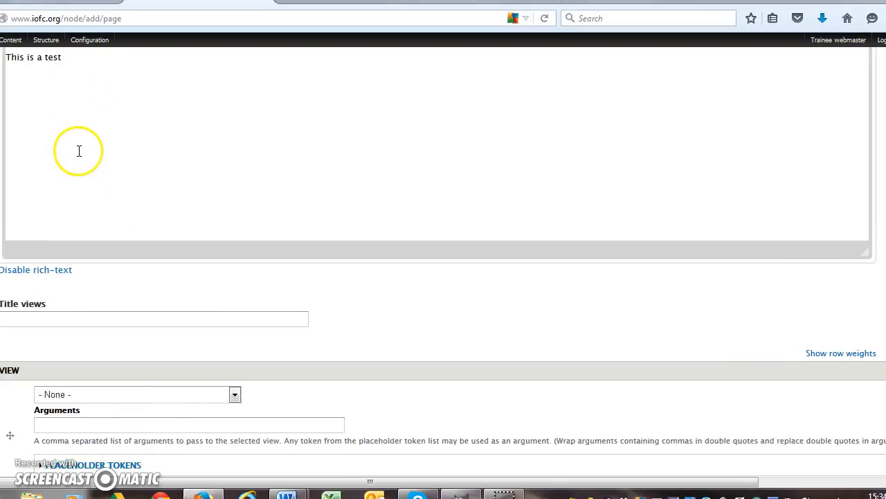
scroll(78, 154, "up", 4)
left_click(82, 218)
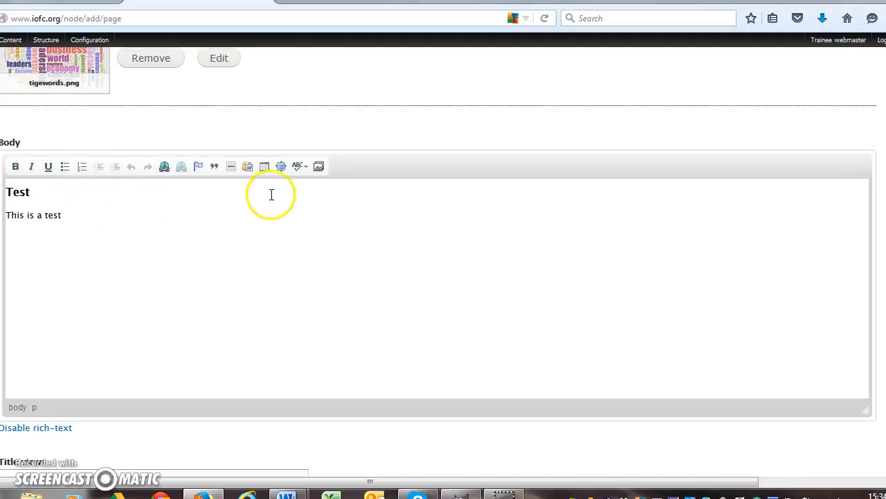
left_click(320, 167)
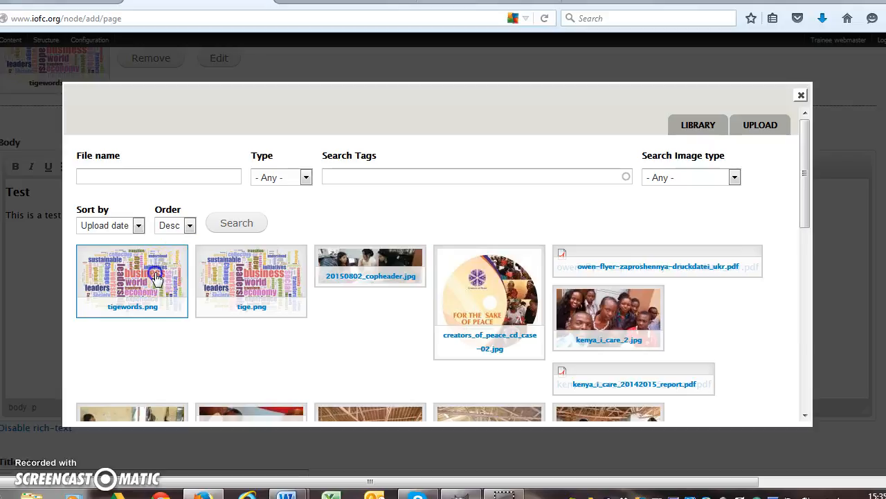
scroll(186, 229, "down", 10)
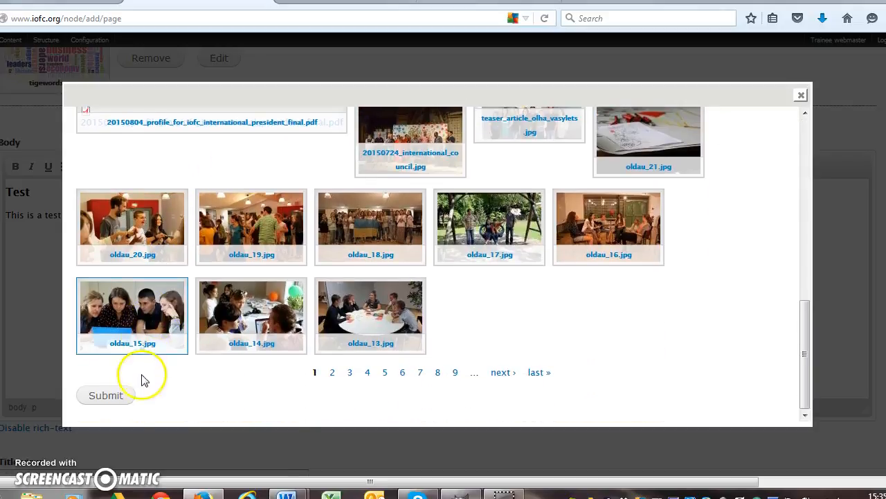
left_click(119, 398)
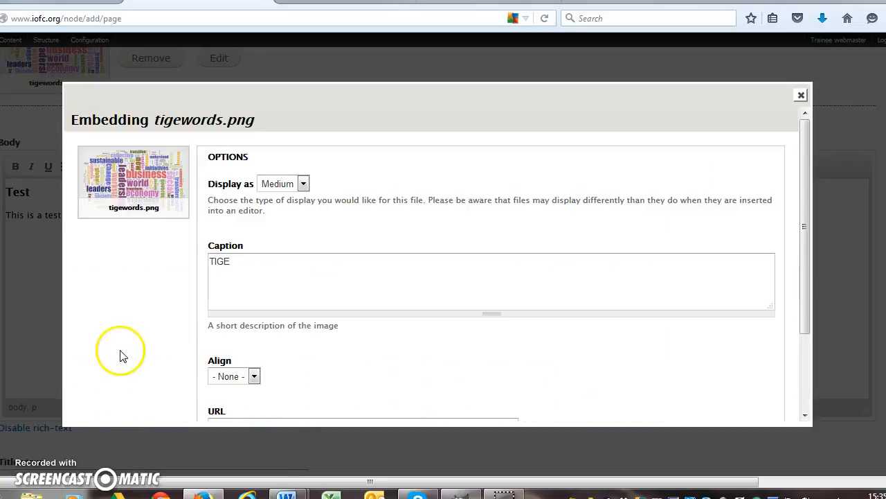
Step: Embed the image with the Teaser display and an empty caption
left_click(304, 184)
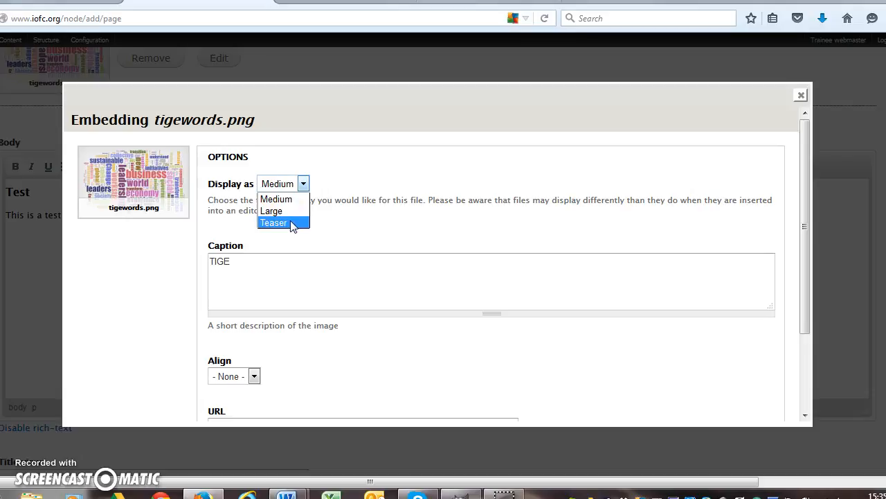
left_click(292, 223)
left_click(235, 262)
left_click_drag(234, 261, 191, 256)
key("BackSpace")
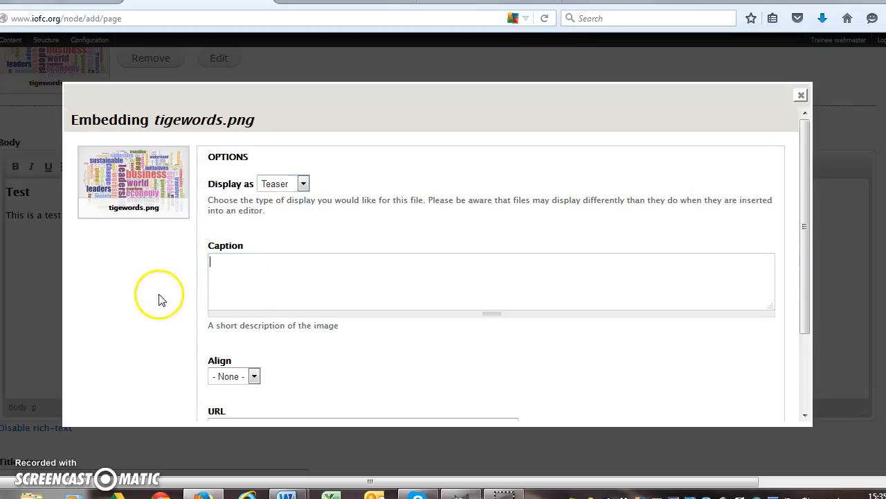
scroll(163, 313, "down", 3)
left_click(110, 400)
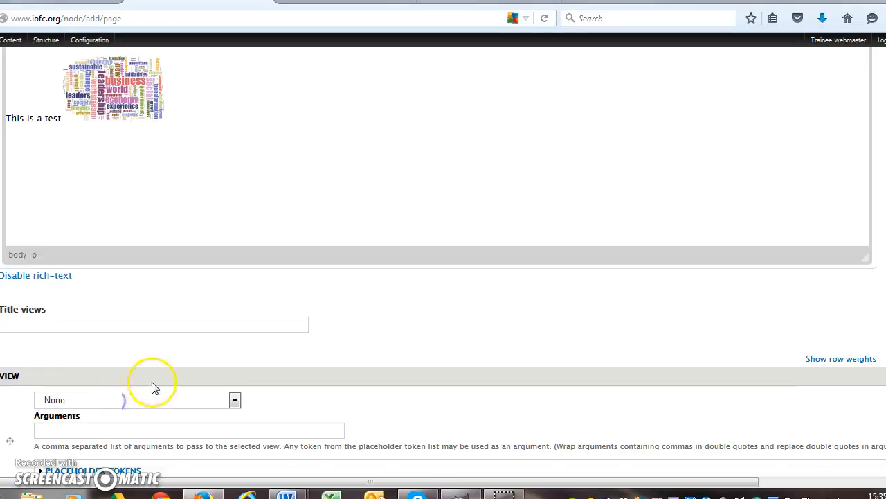
Step: Set the embedded body image's alignment to Left and its width to 200 in the image properties
scroll(132, 360, "up", 4)
double_click(115, 331)
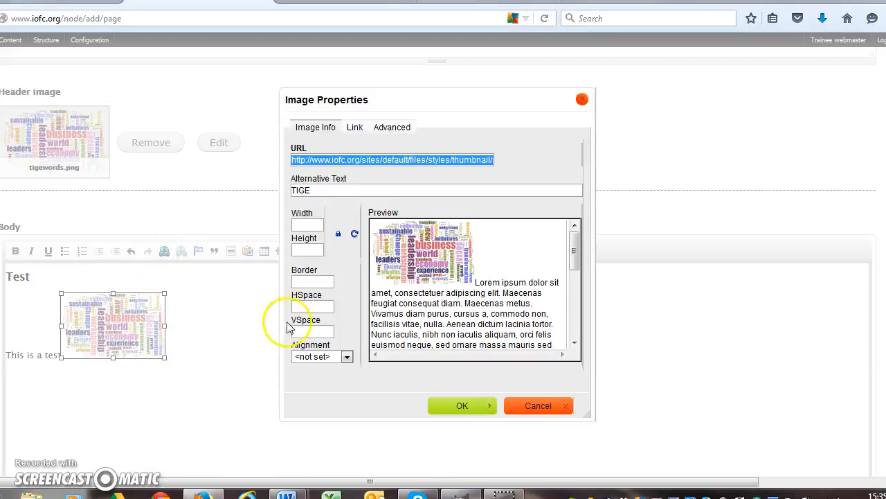
left_click(349, 357)
left_click(322, 379)
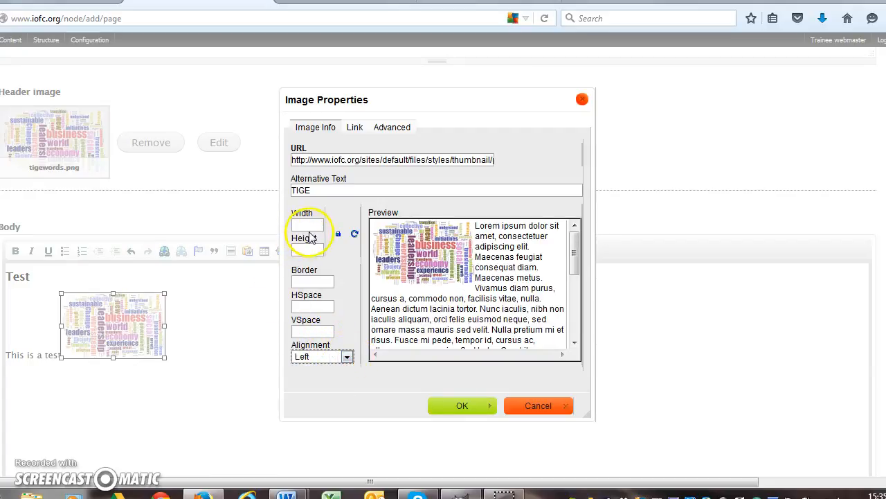
left_click(309, 224)
type("2")
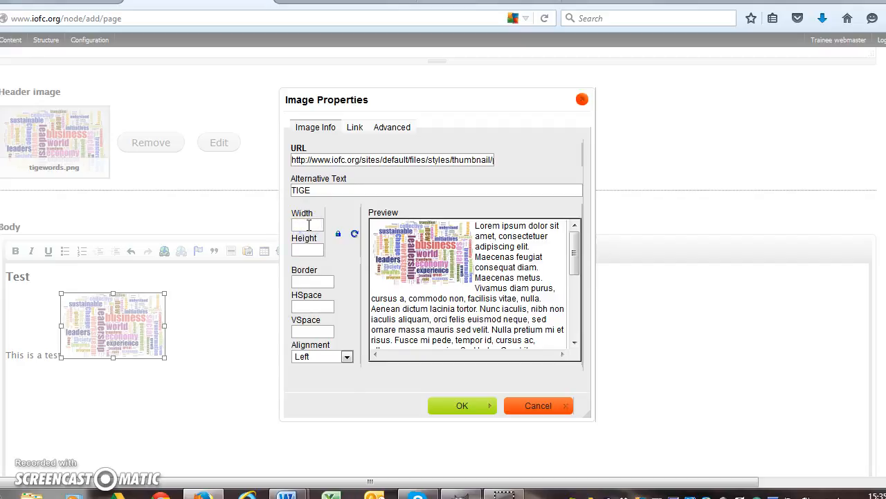
type("00")
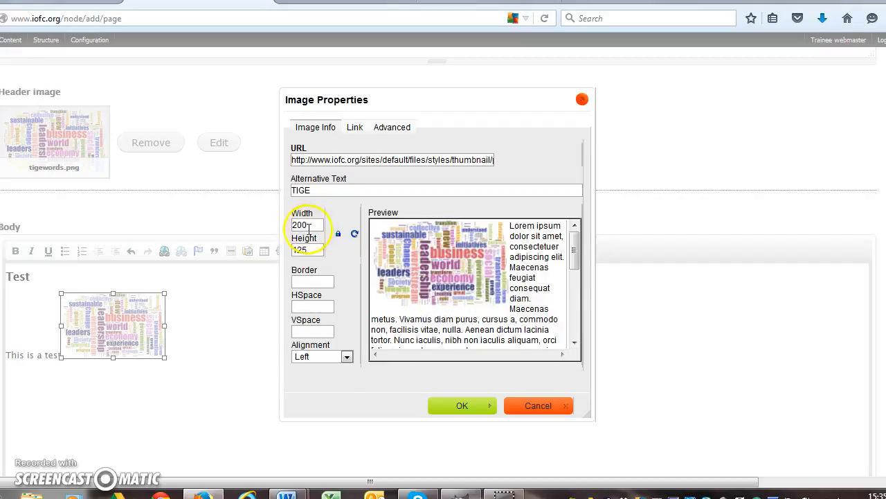
left_click(462, 406)
left_click(261, 386)
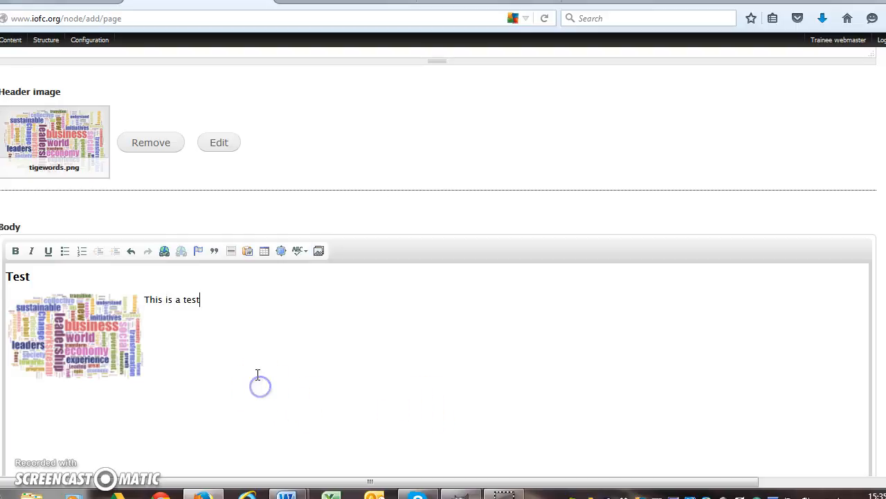
Step: Search the media library for attachments named "cop" and close it without attaching a file
scroll(255, 368, "down", 5)
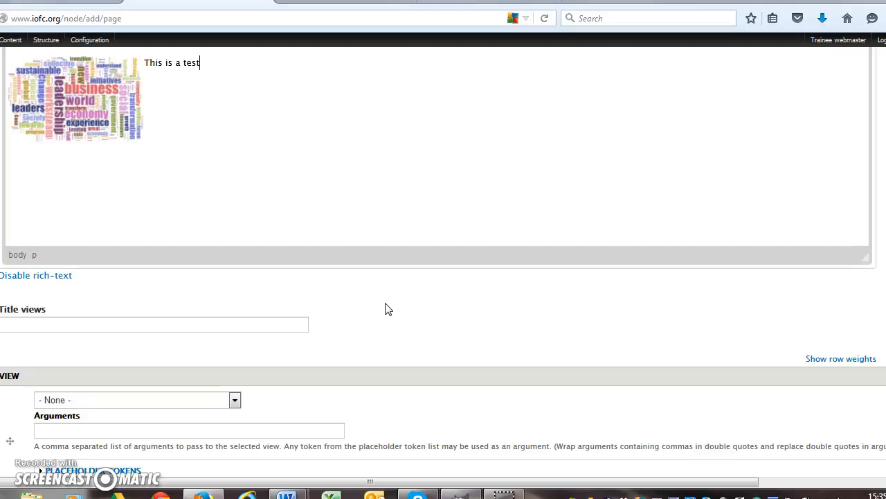
scroll(388, 309, "down", 3)
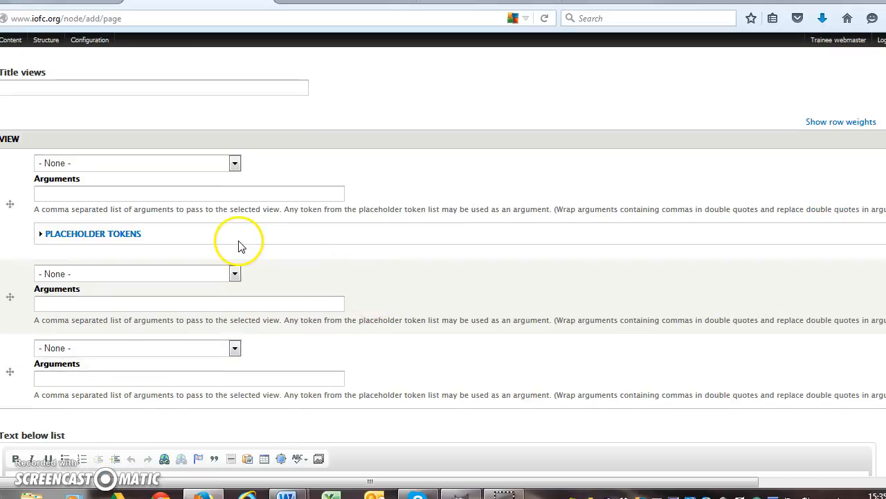
scroll(180, 251, "down", 2)
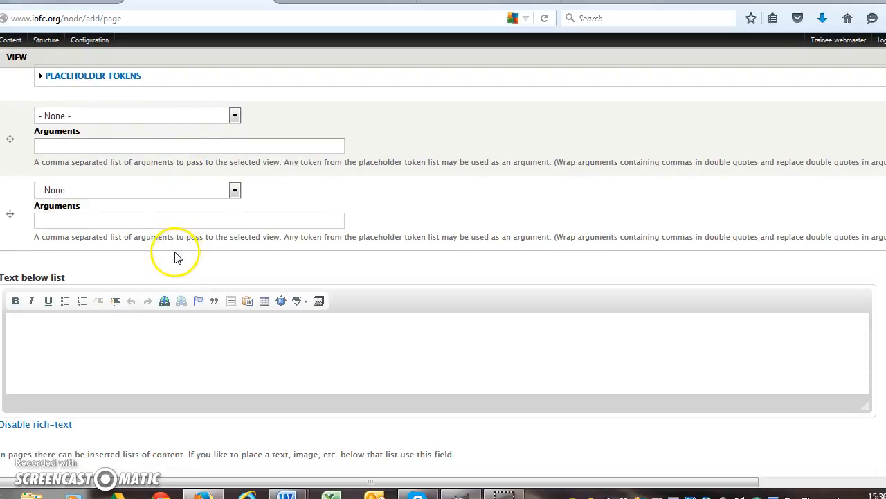
scroll(173, 255, "down", 2)
scroll(166, 280, "down", 3)
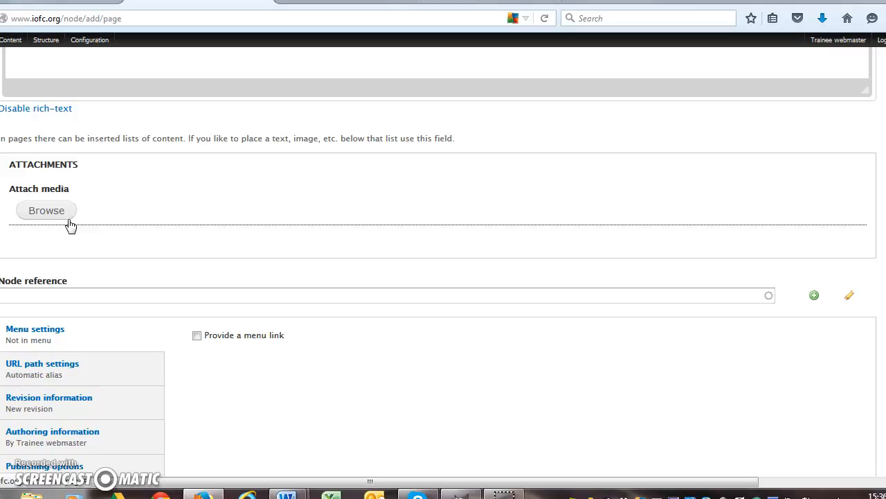
left_click(56, 211)
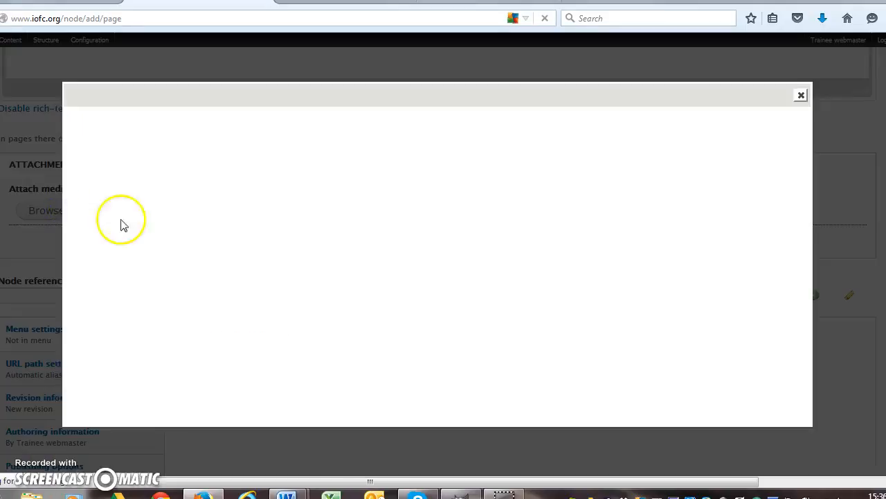
left_click(398, 227)
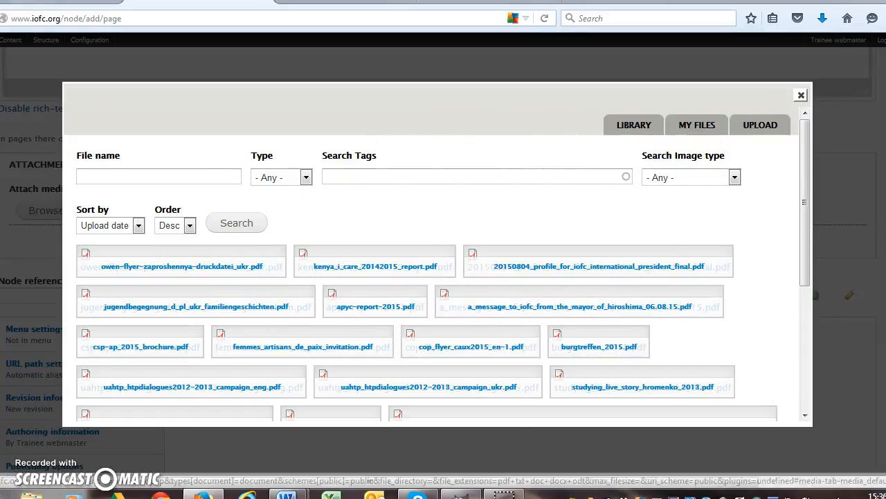
left_click(106, 178)
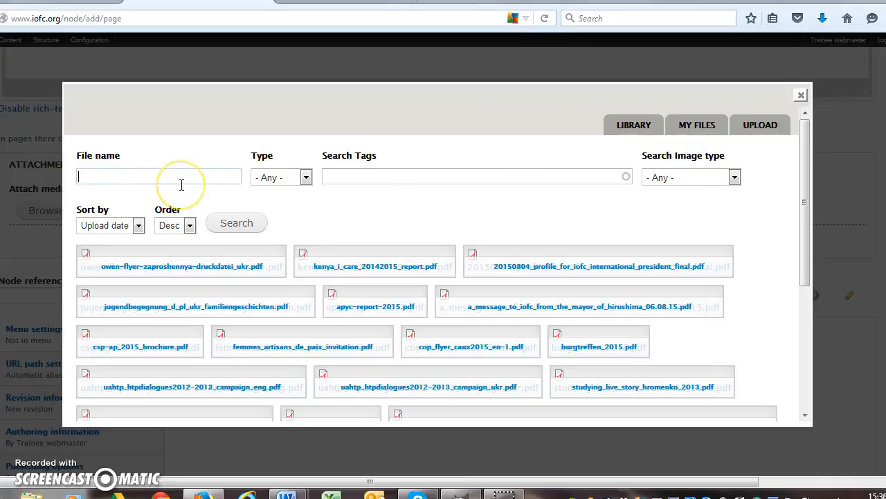
type("cop")
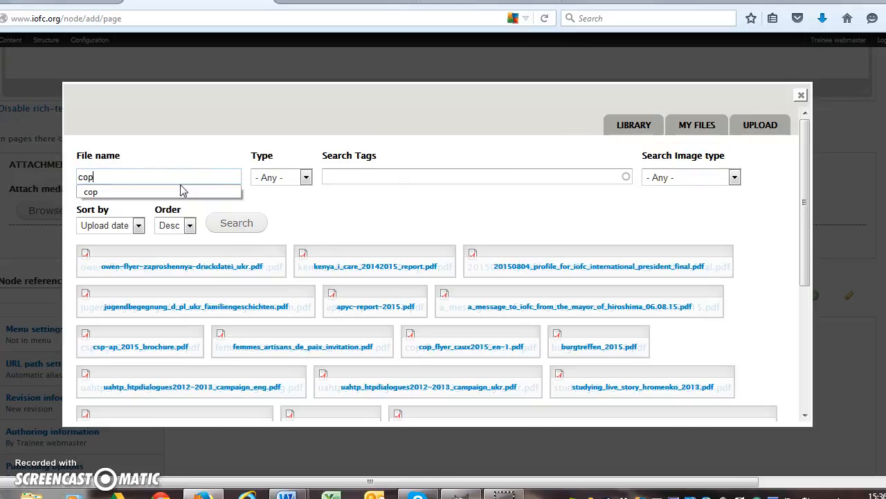
left_click(233, 225)
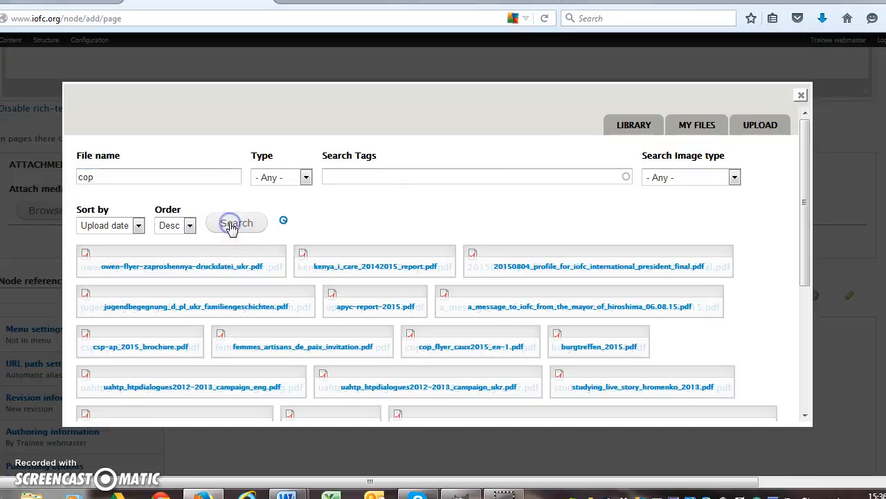
left_click(289, 277)
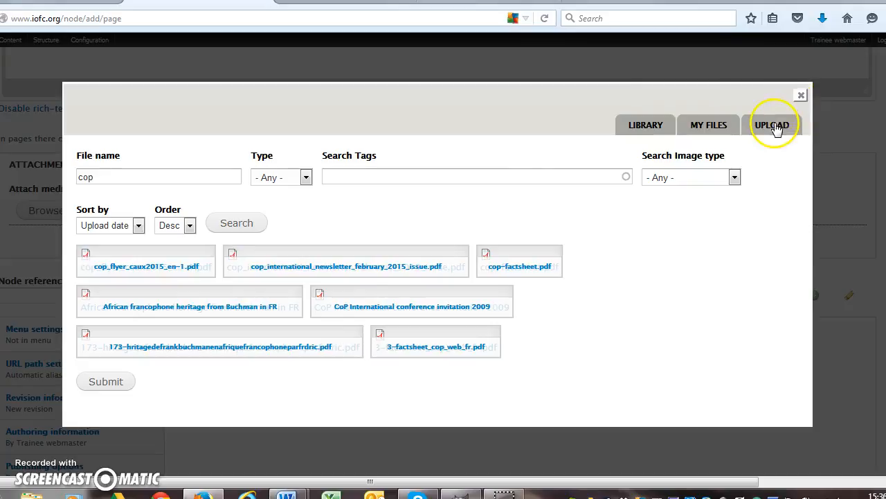
left_click(801, 95)
Step: Provide a menu link for the page and set its title to "news"
scroll(307, 312, "down", 2)
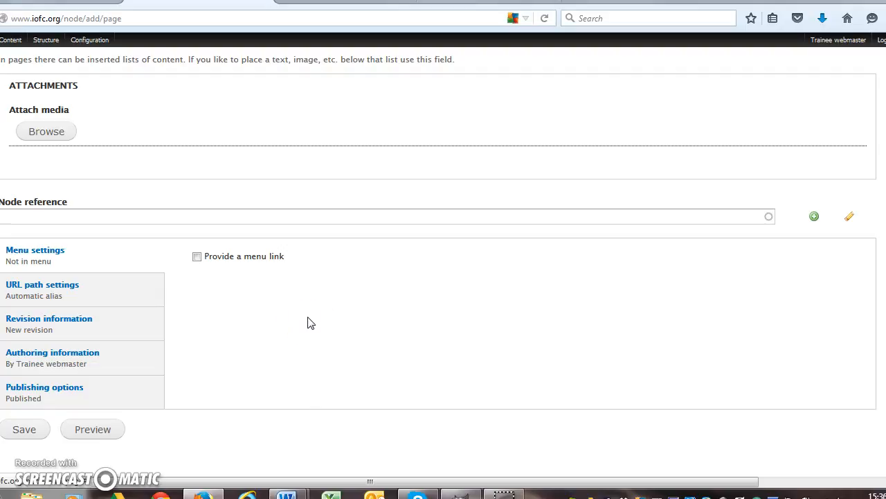
left_click(197, 257)
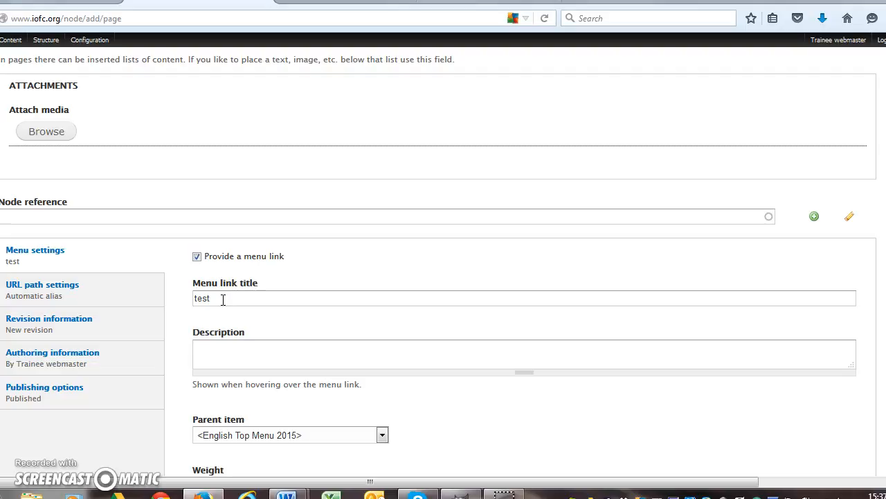
left_click_drag(223, 299, 192, 297)
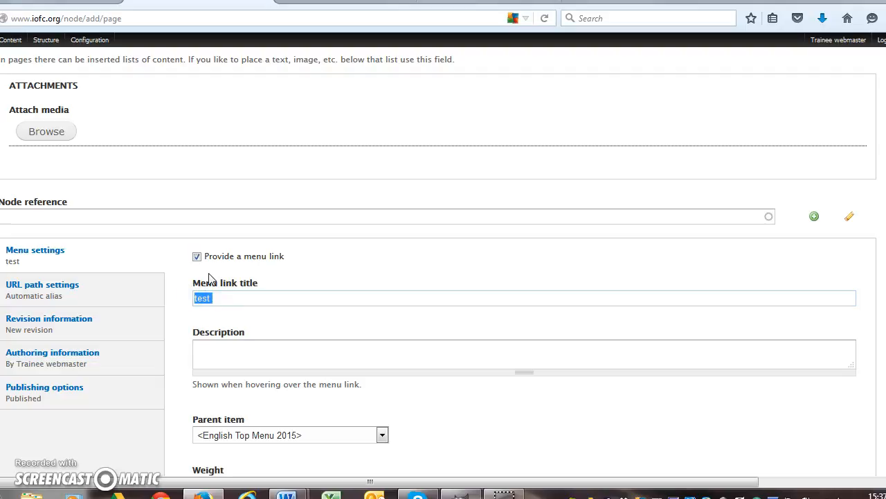
type("news")
left_click(288, 324)
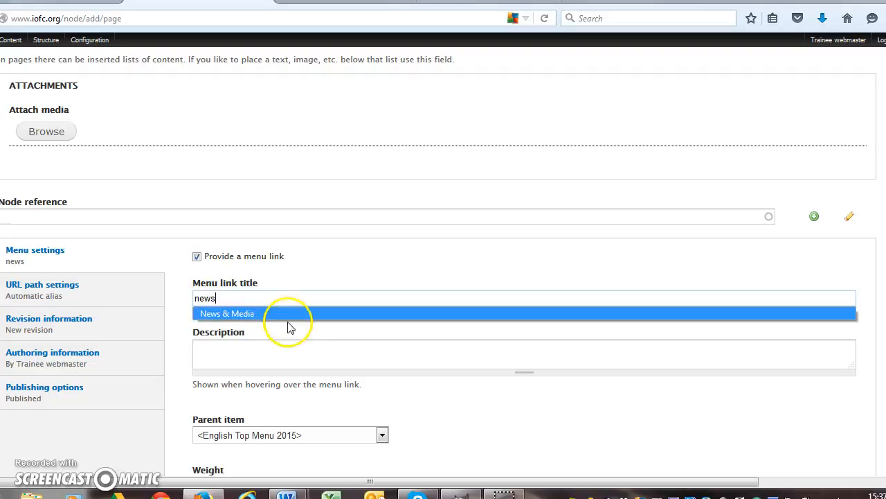
Step: Try the menu link under the About Us parent item of English Top Menu 2015, and withdraw the menu link
scroll(291, 327, "down", 3)
scroll(291, 328, "down", 1)
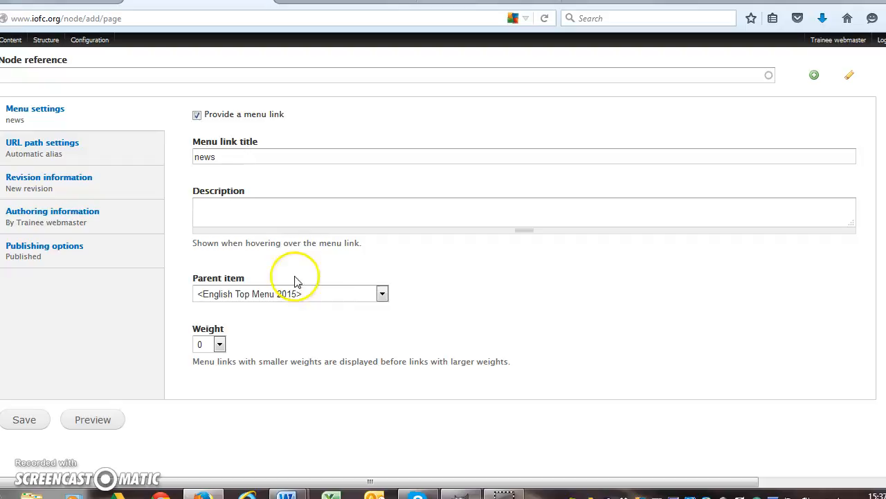
left_click(383, 294)
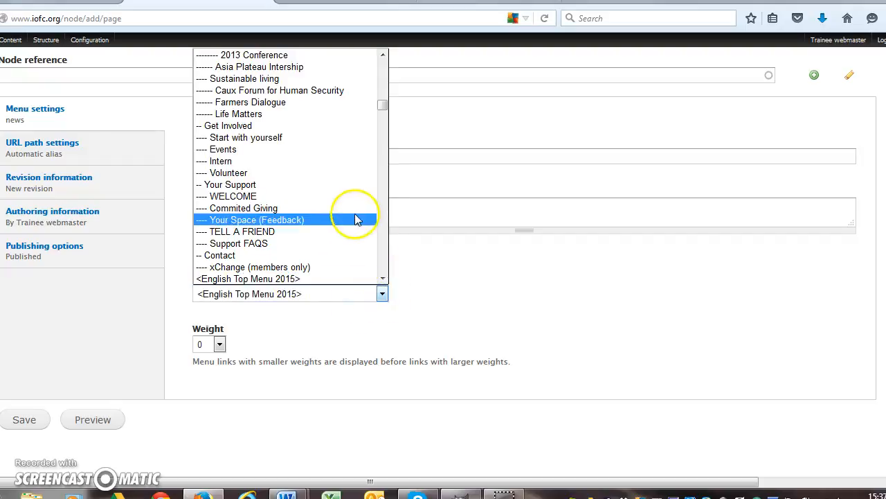
scroll(352, 217, "down", 3)
scroll(352, 218, "down", 8)
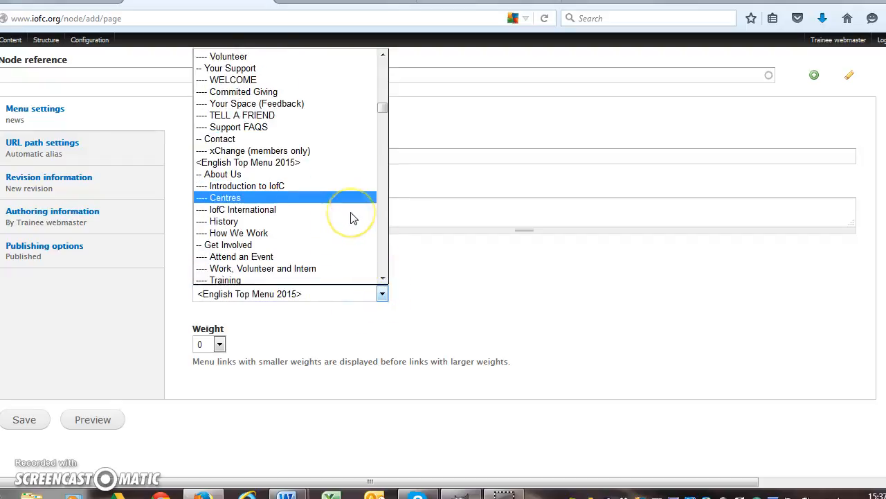
scroll(346, 217, "down", 1)
scroll(335, 219, "up", 4)
scroll(332, 220, "up", 5)
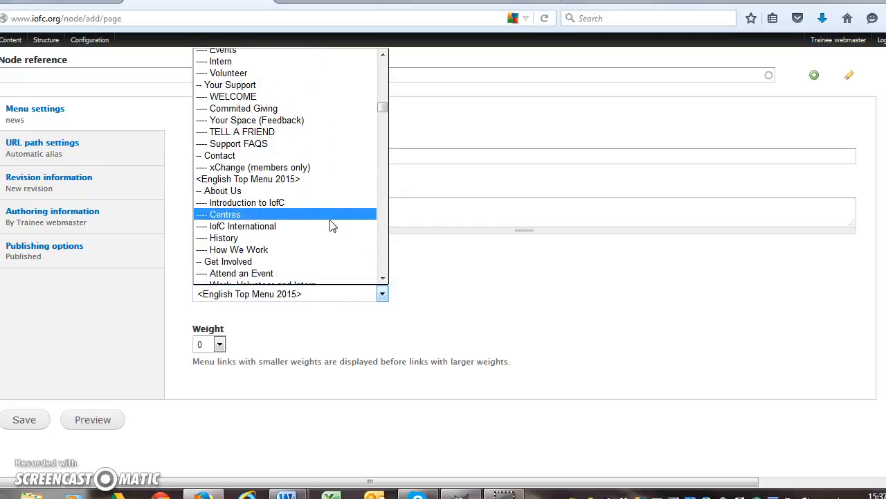
left_click(311, 261)
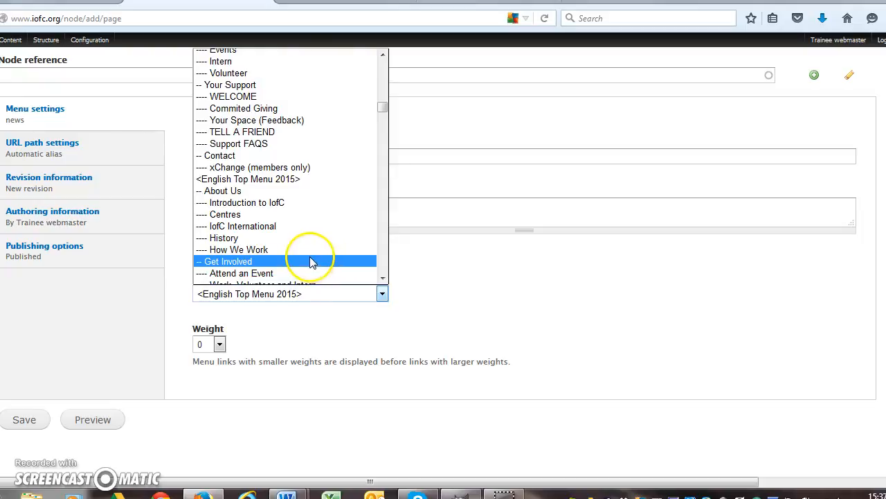
left_click(289, 192)
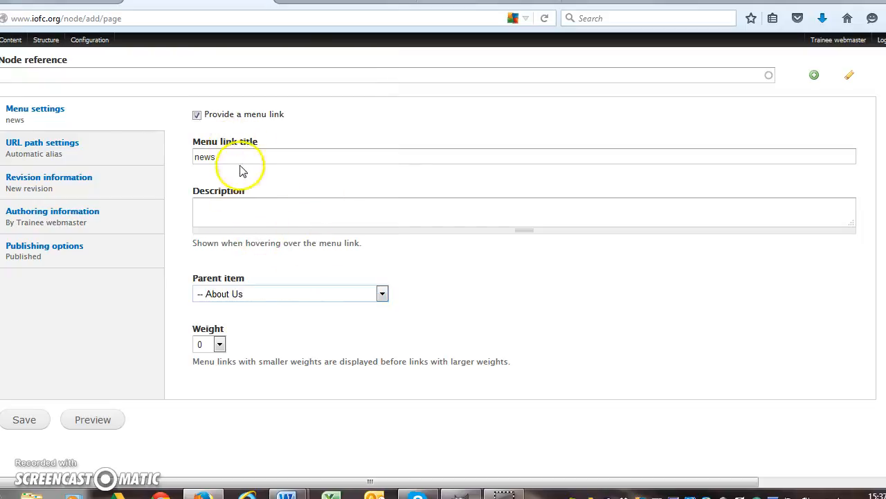
left_click(197, 114)
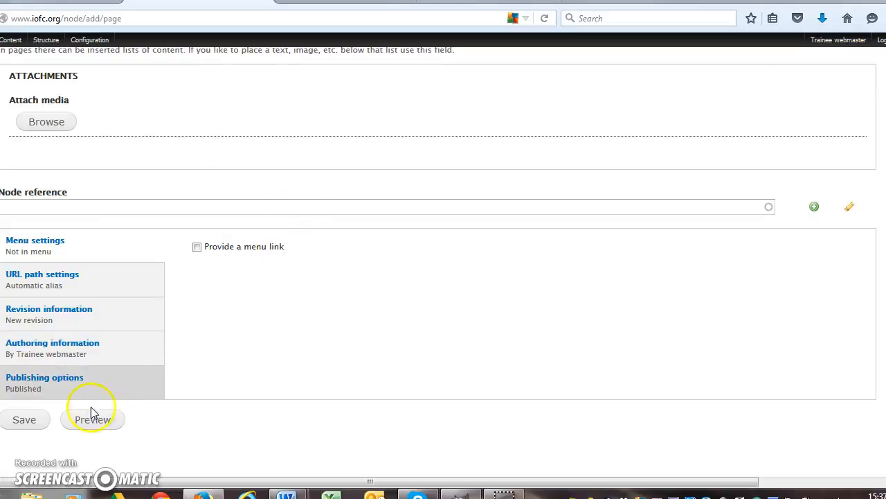
Step: Save the new page and review its header image, heading, text and embedded image as published
left_click(16, 422)
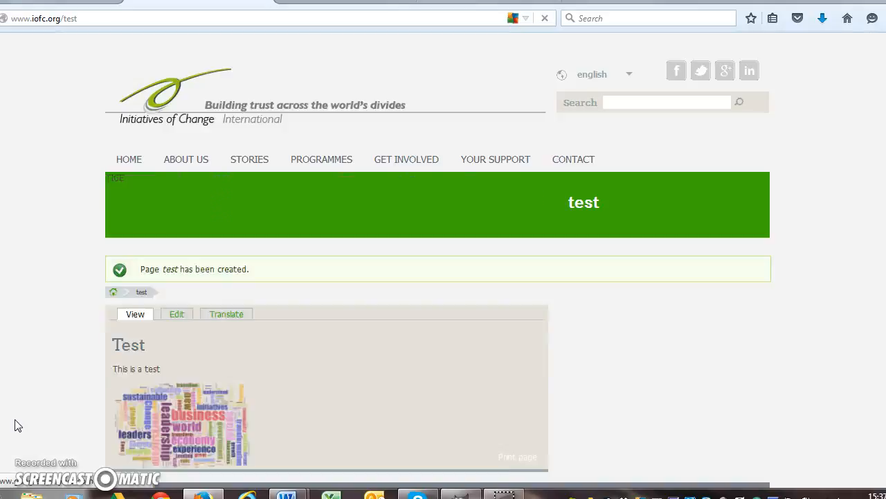
scroll(48, 284, "down", 2)
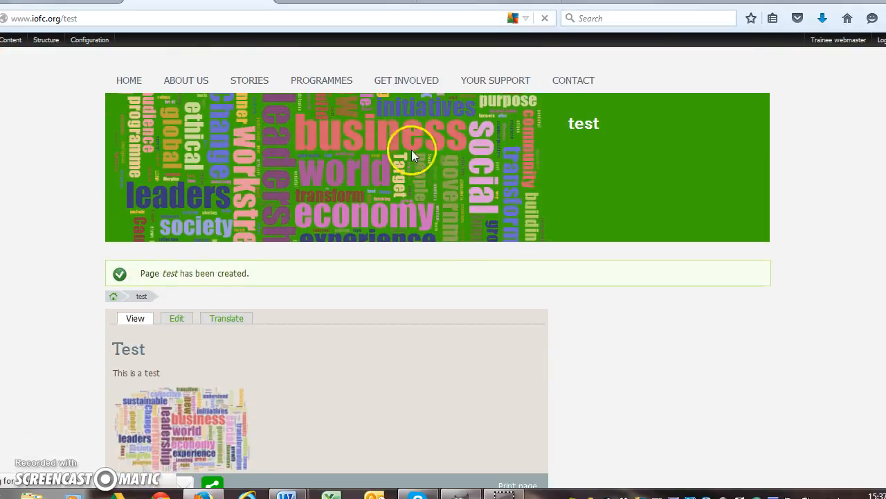
scroll(357, 194, "down", 2)
scroll(351, 211, "down", 2)
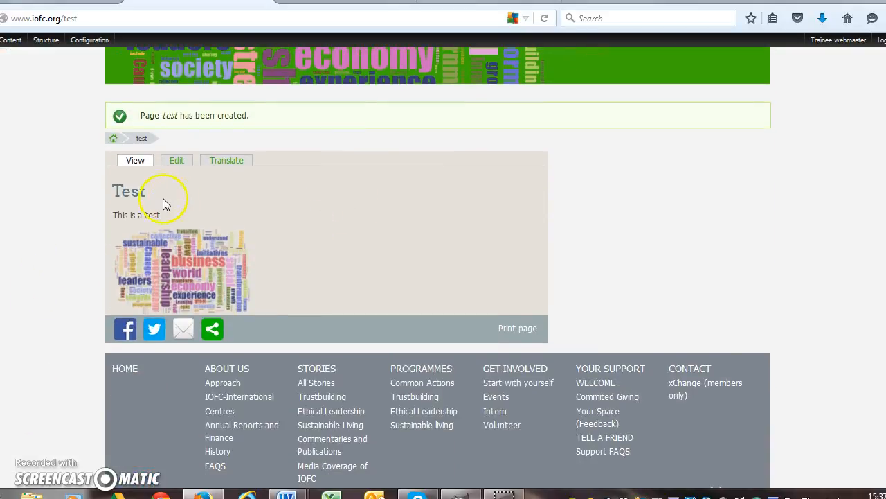
Step: Open the saved test page for editing and go to its body text
left_click(177, 165)
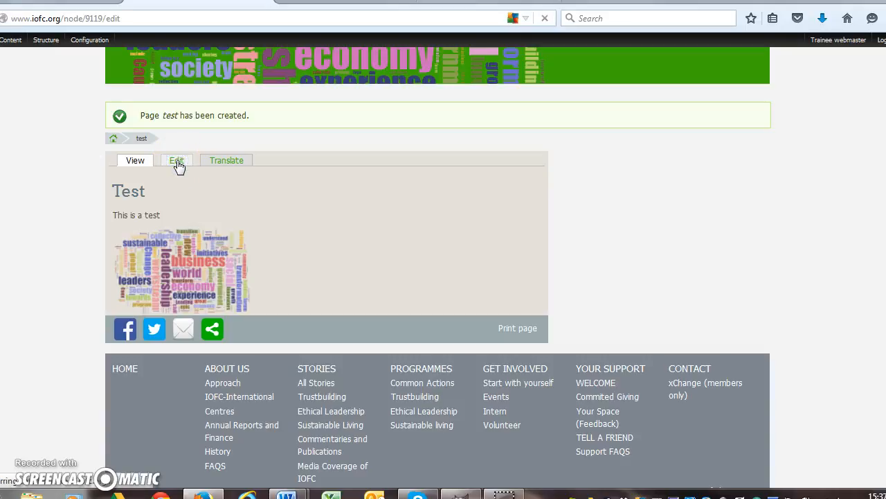
scroll(178, 208, "down", 2)
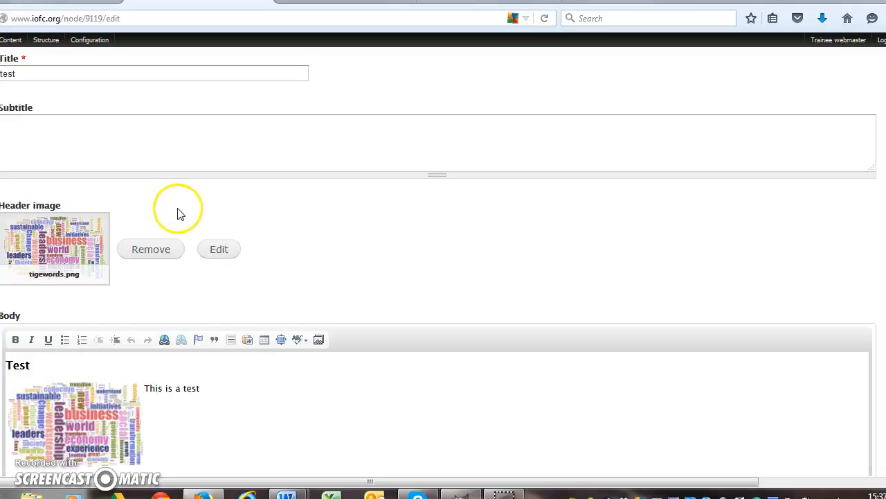
scroll(177, 214, "down", 5)
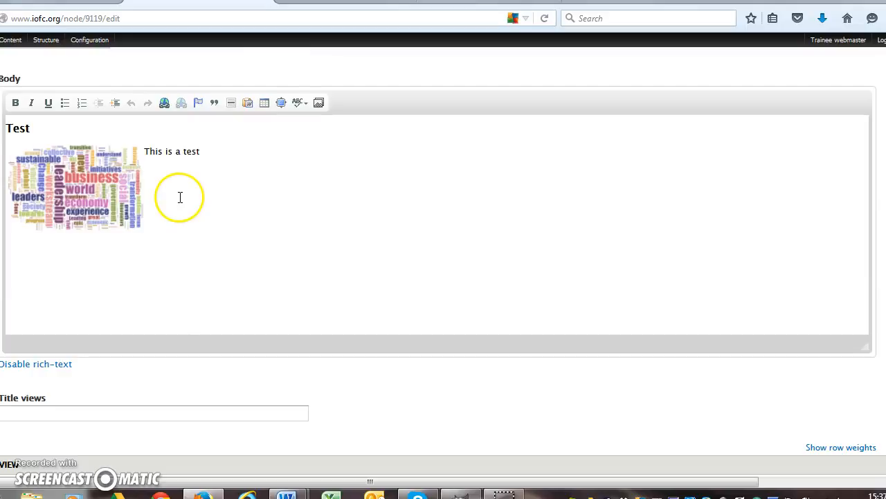
scroll(179, 199, "down", 3)
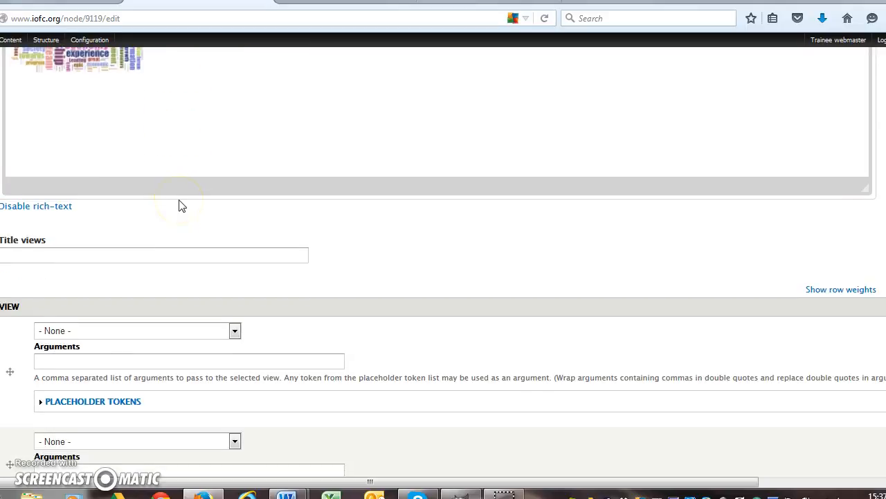
scroll(182, 206, "up", 4)
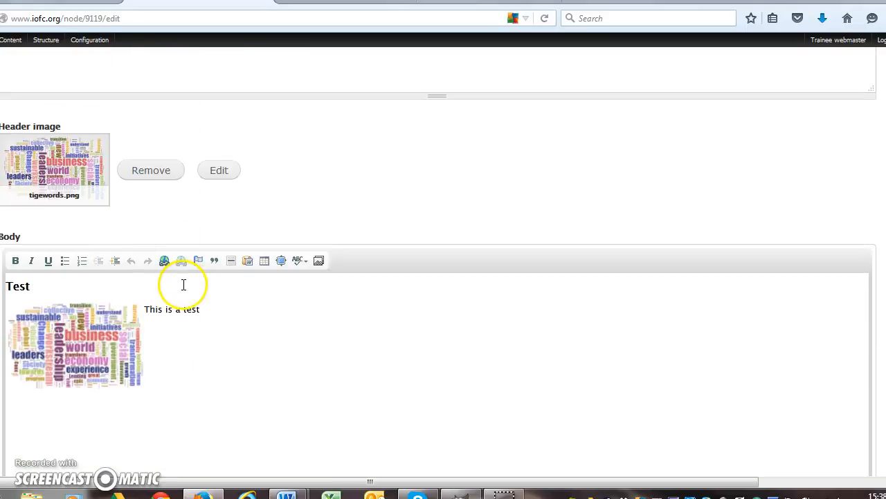
Step: Link the word "test" in the body line "This is a test" to the URL /creators-of-peace
double_click(189, 310)
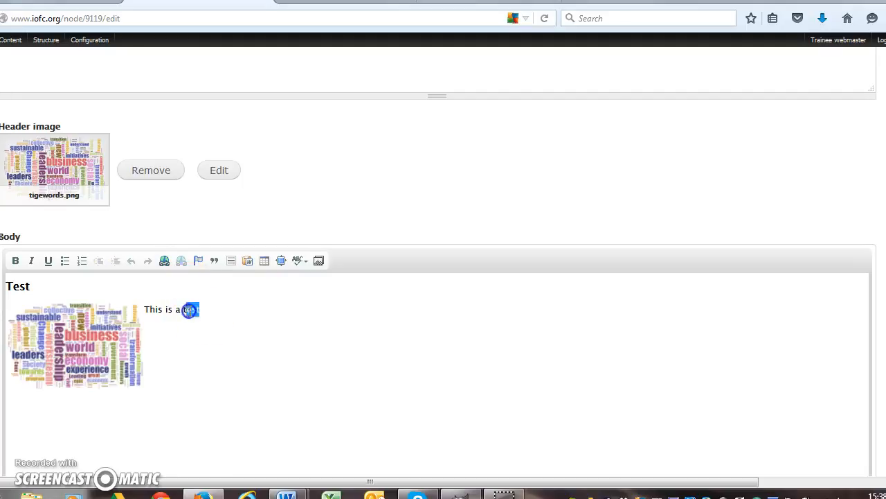
left_click(164, 261)
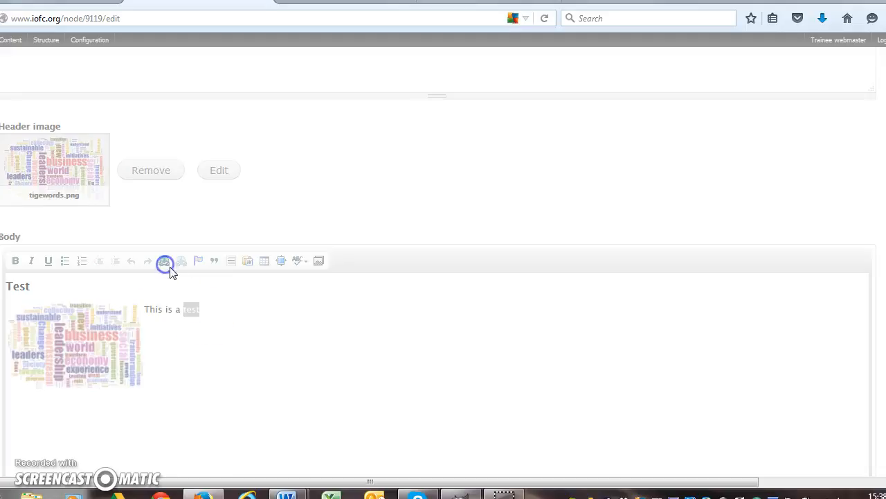
left_click(412, 239)
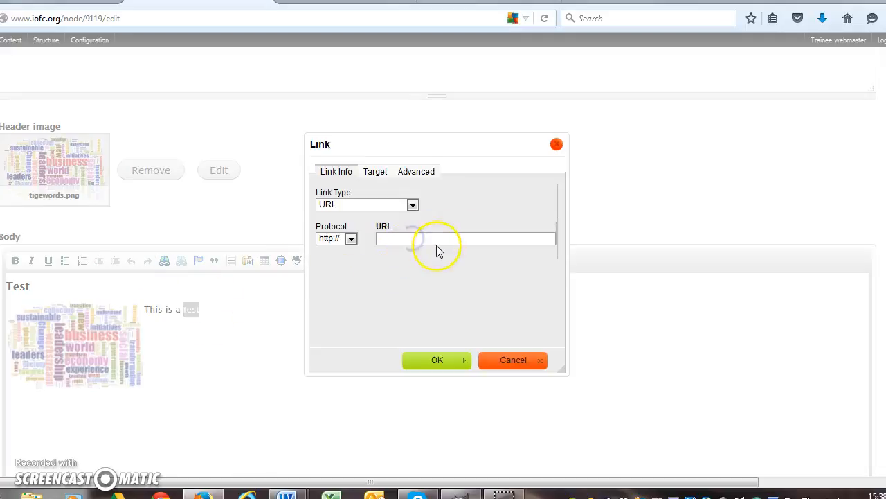
type("/c")
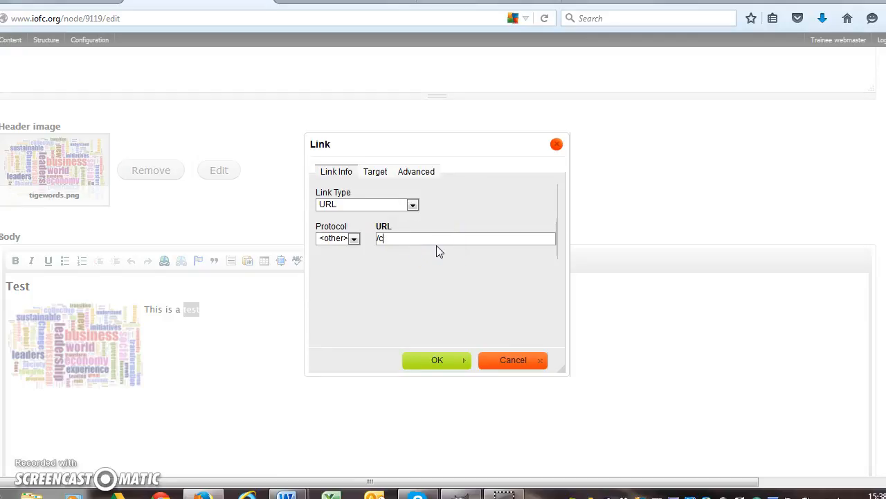
type("reators-of-peace")
left_click(424, 359)
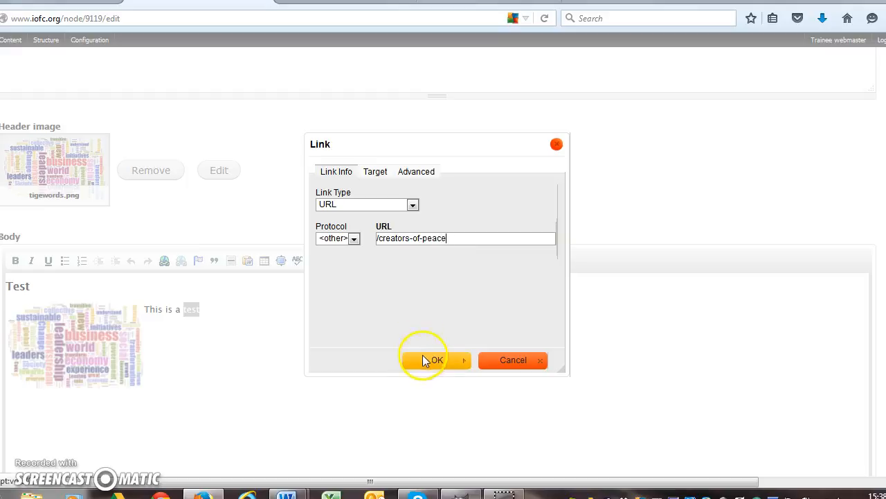
scroll(370, 330, "down", 4)
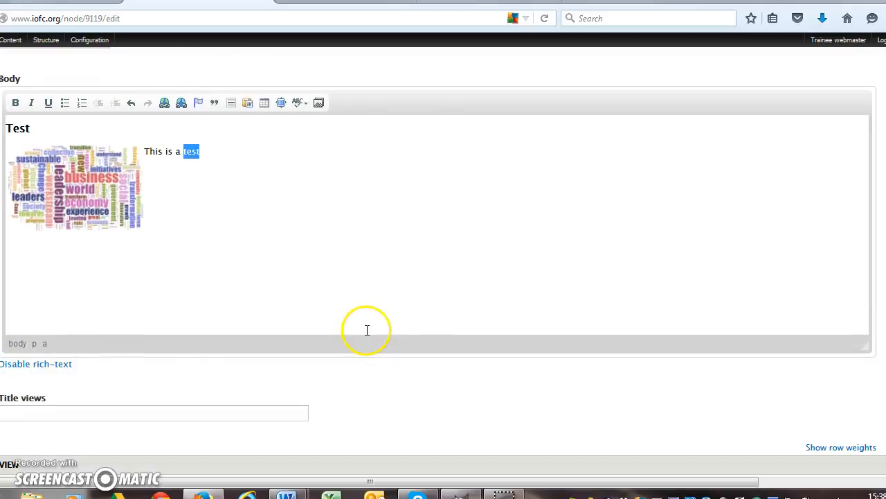
Step: Check the page's publishing options at the end of the edit form and save the page
scroll(332, 334, "down", 1)
scroll(321, 336, "down", 2)
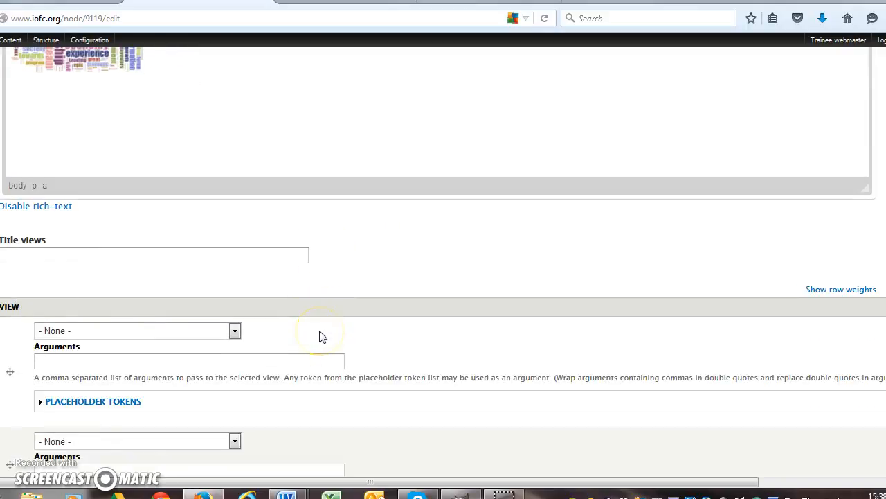
scroll(319, 337, "down", 4)
scroll(320, 332, "down", 8)
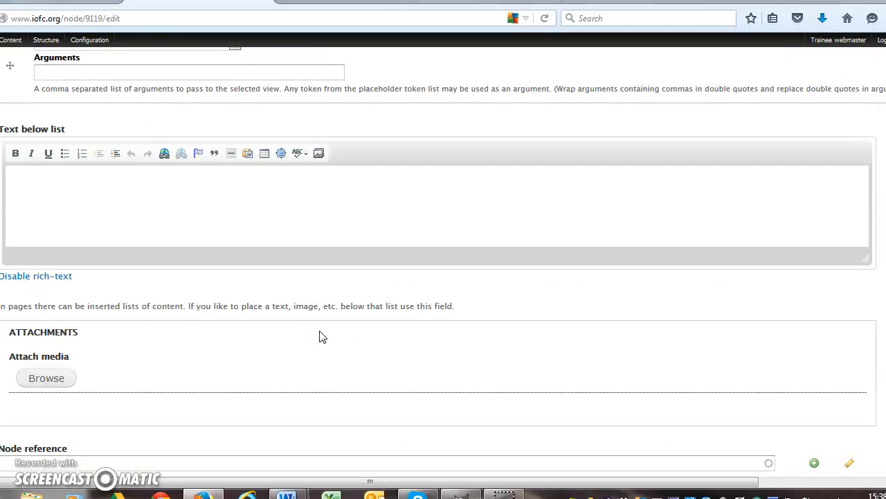
scroll(321, 336, "down", 1)
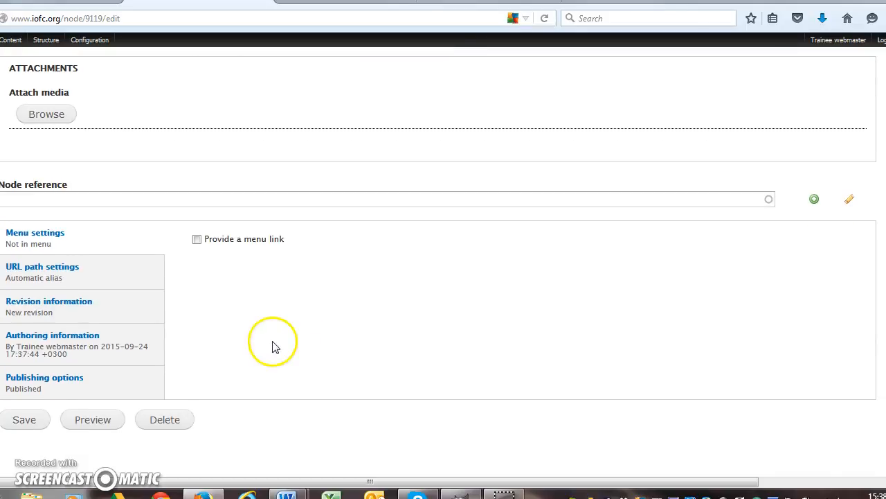
left_click(35, 387)
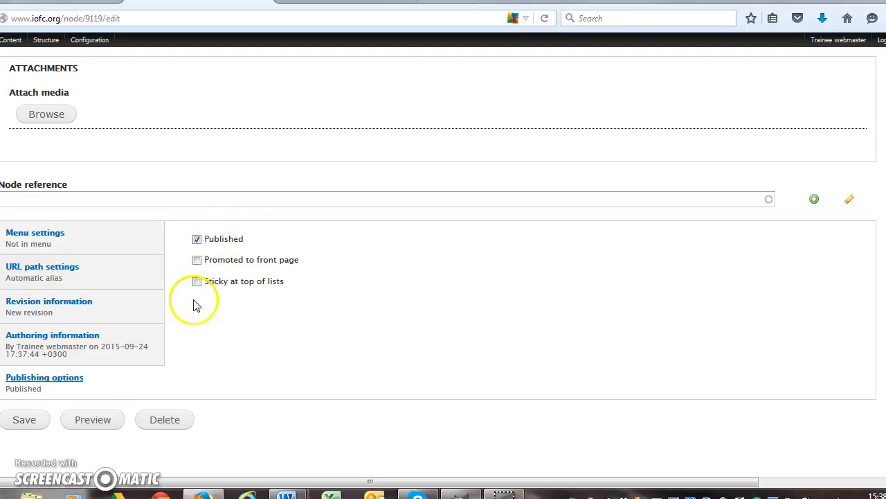
left_click(33, 419)
Step: Test the linked word "test" on the saved page, return from its target page, and review the header image and body
scroll(299, 277, "down", 4)
scroll(291, 270, "up", 1)
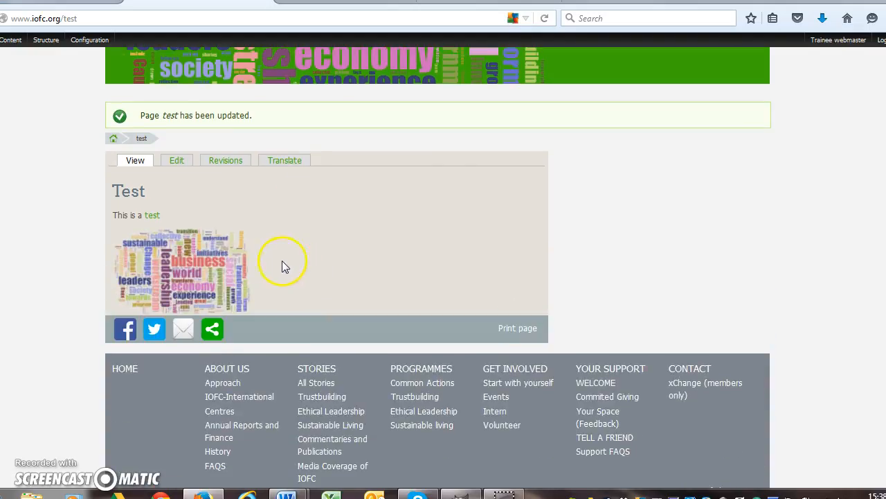
left_click(151, 215)
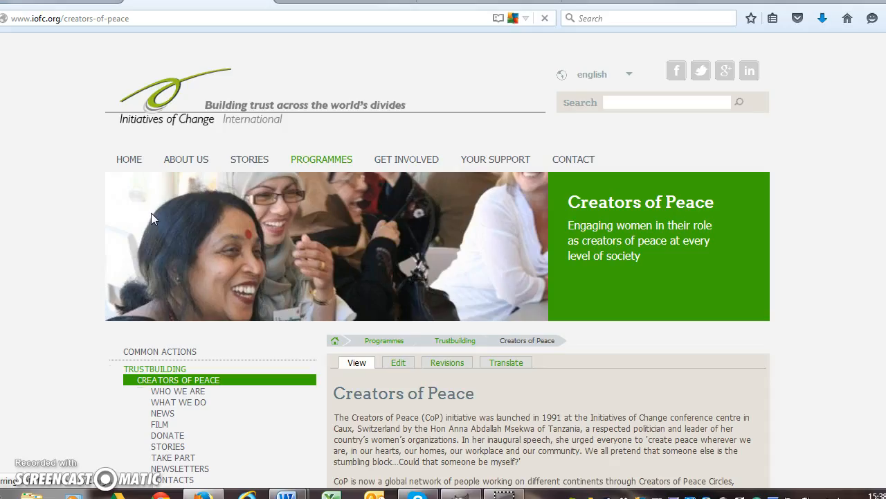
left_click(1, 19)
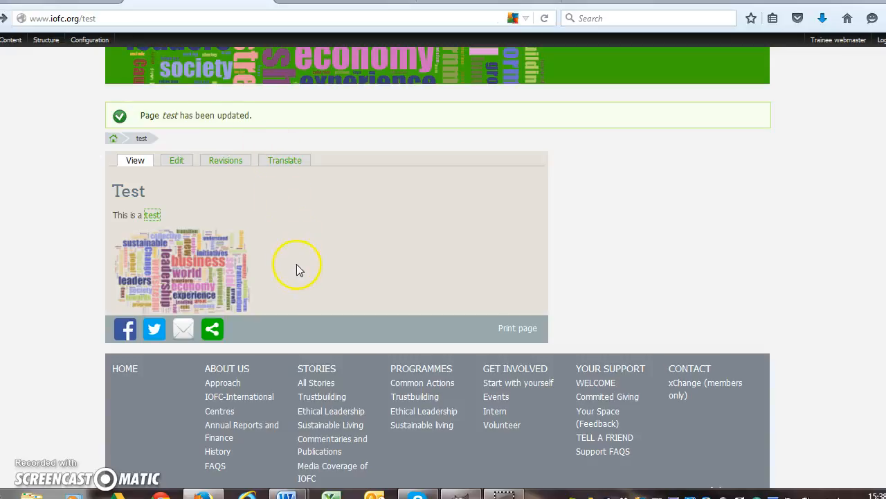
scroll(297, 269, "up", 5)
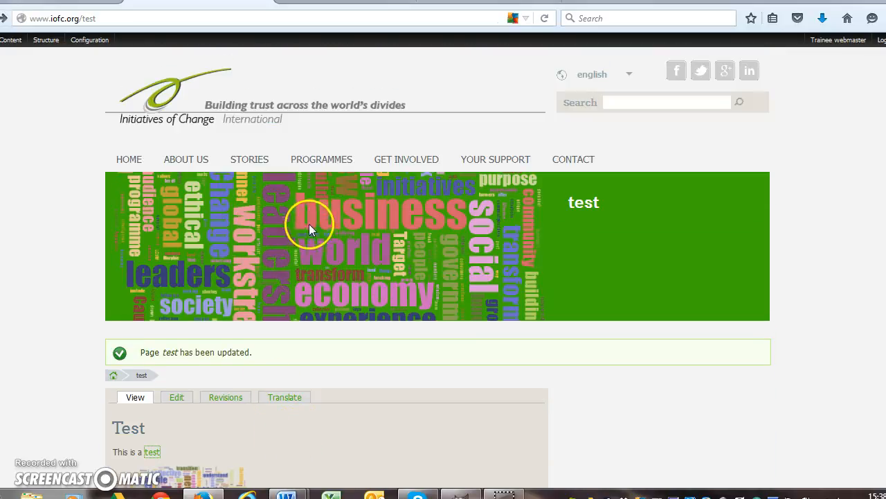
scroll(287, 222, "down", 2)
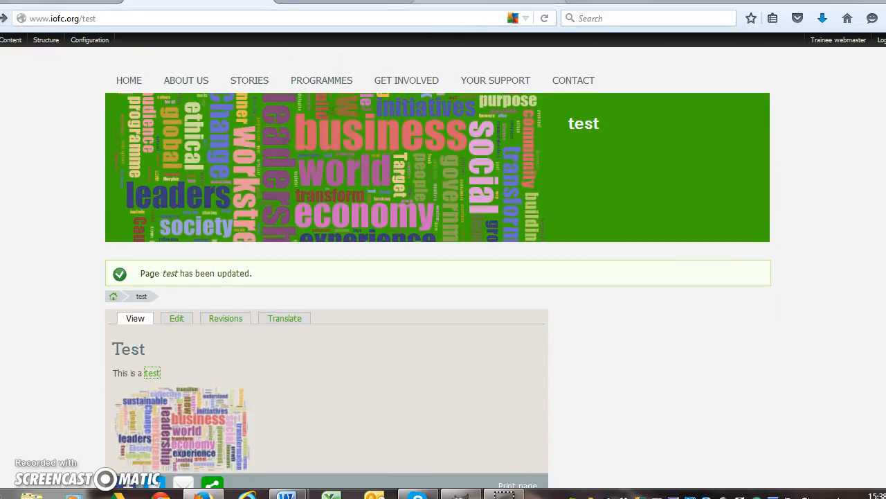
Step: Switch to the open Toggl timer page
left_click(332, 1)
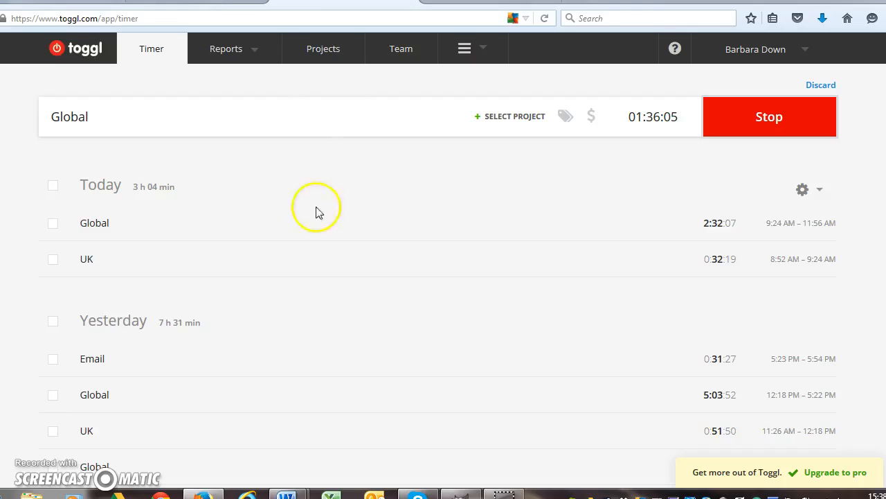